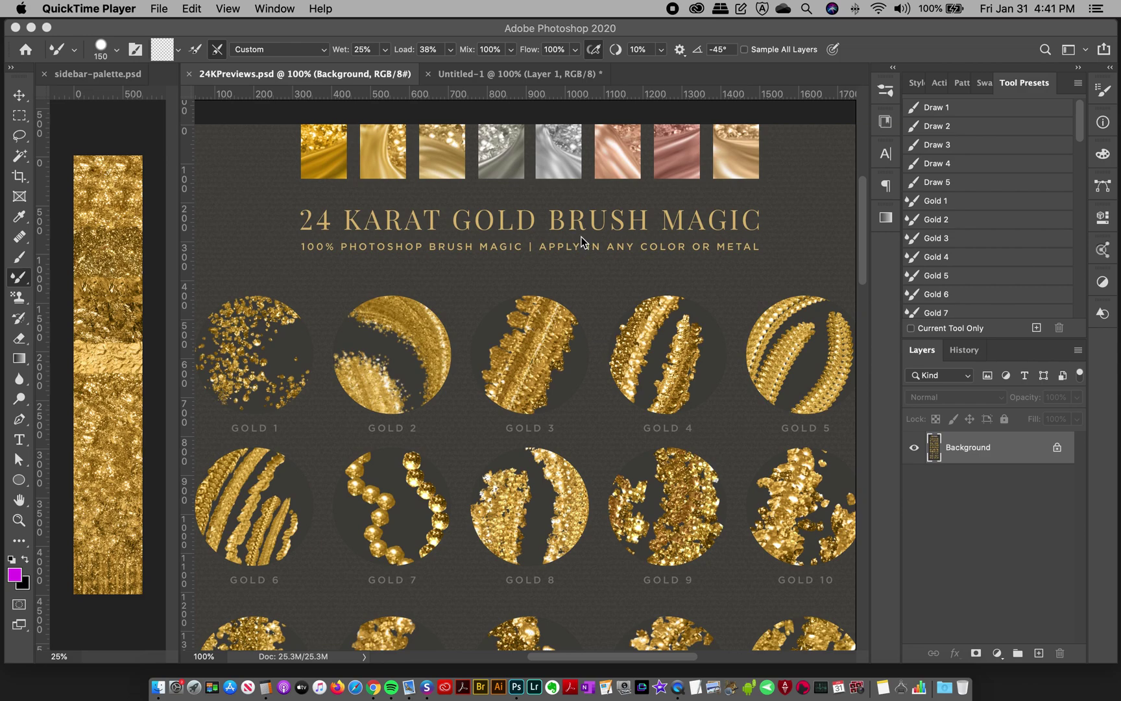
Bring the Untitled-1 document, with its empty Layer 1 over the pattern and color fills, to the front
left_click(67, 71)
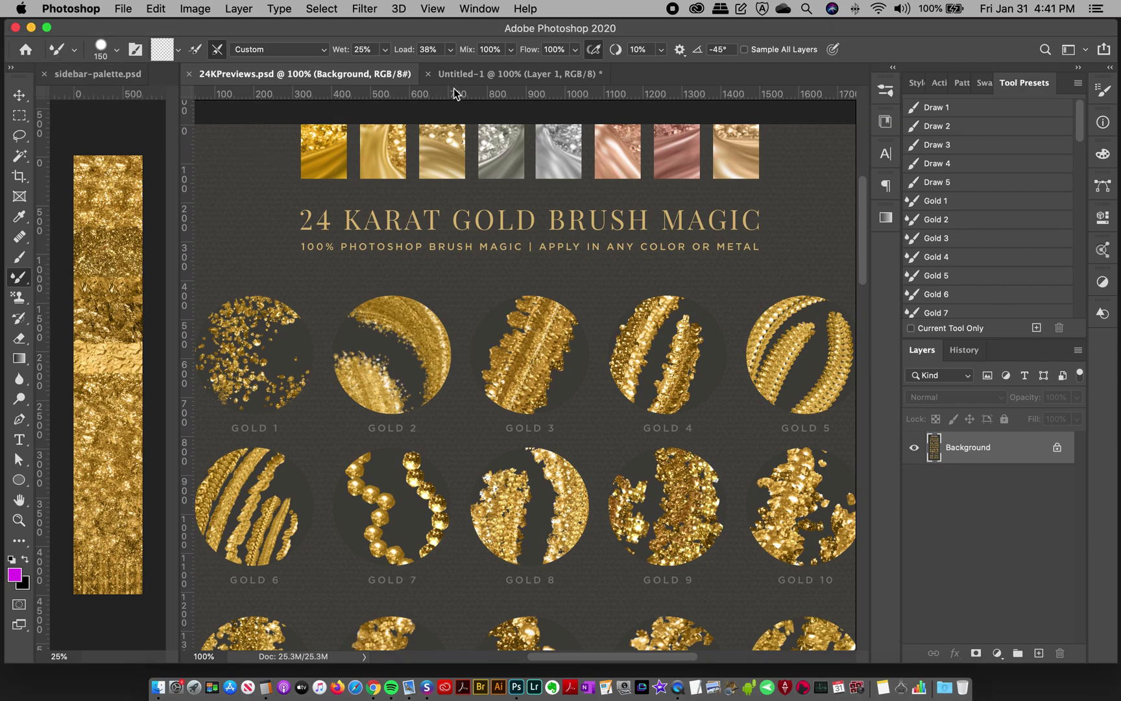
key("ctrl+Tab")
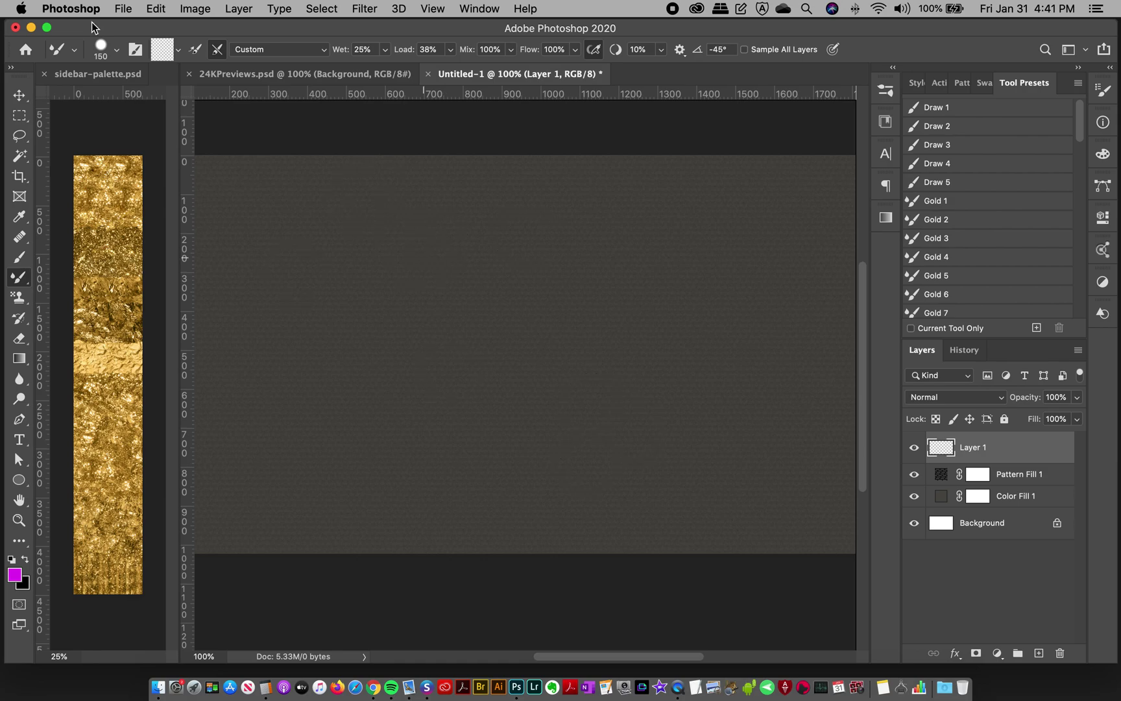
In sidebar-palette.psd, show the desaturate and darken layers to turn the gold strip dark grey
left_click(80, 73)
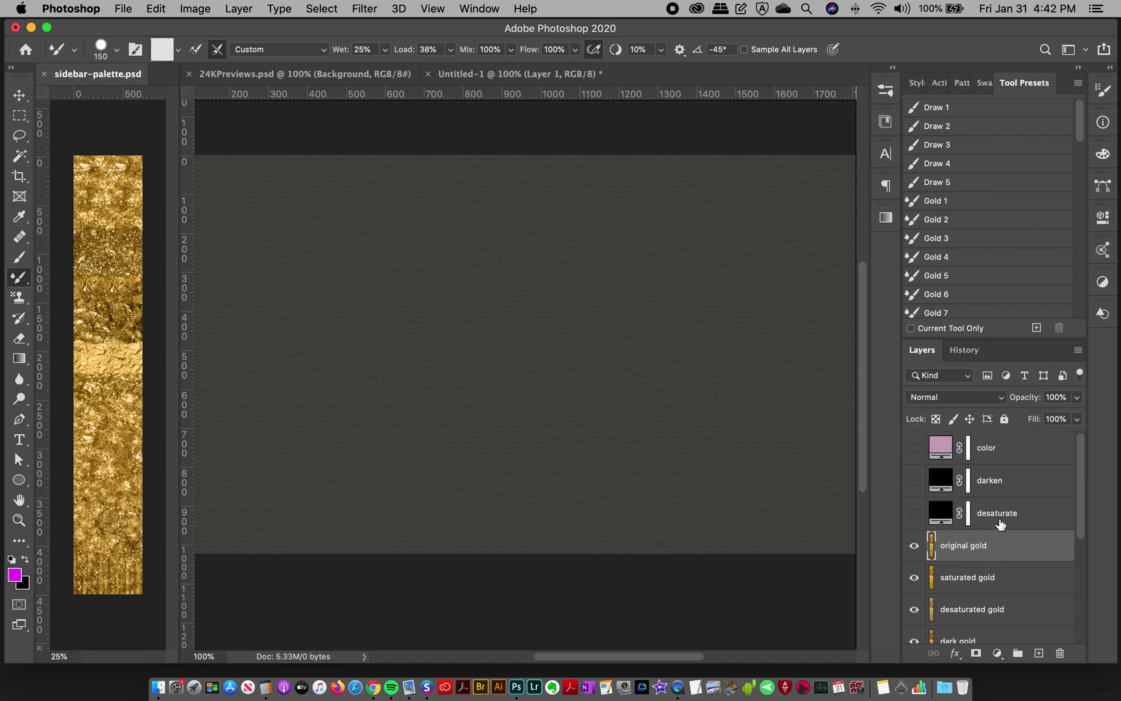
left_click(915, 514)
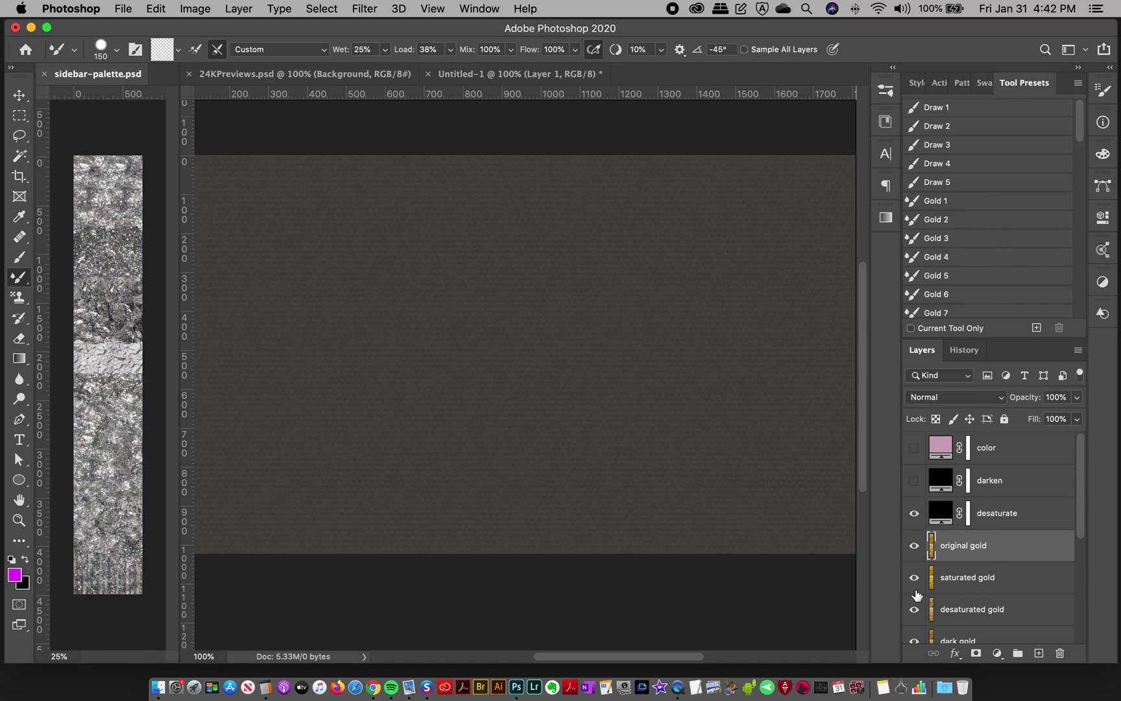
left_click(1002, 489)
Adjust the darken layer's opacity, dropping it to 0% and then raising it back up
left_click(914, 481)
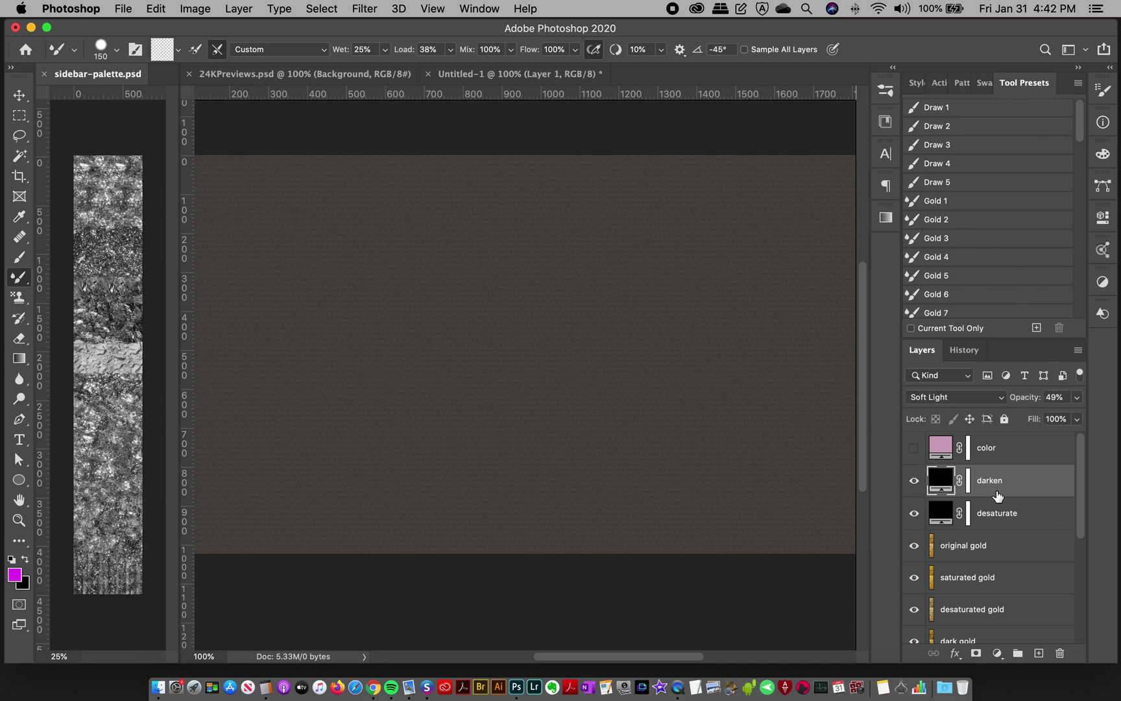
left_click(1075, 398)
left_click_drag(1048, 417, 990, 422)
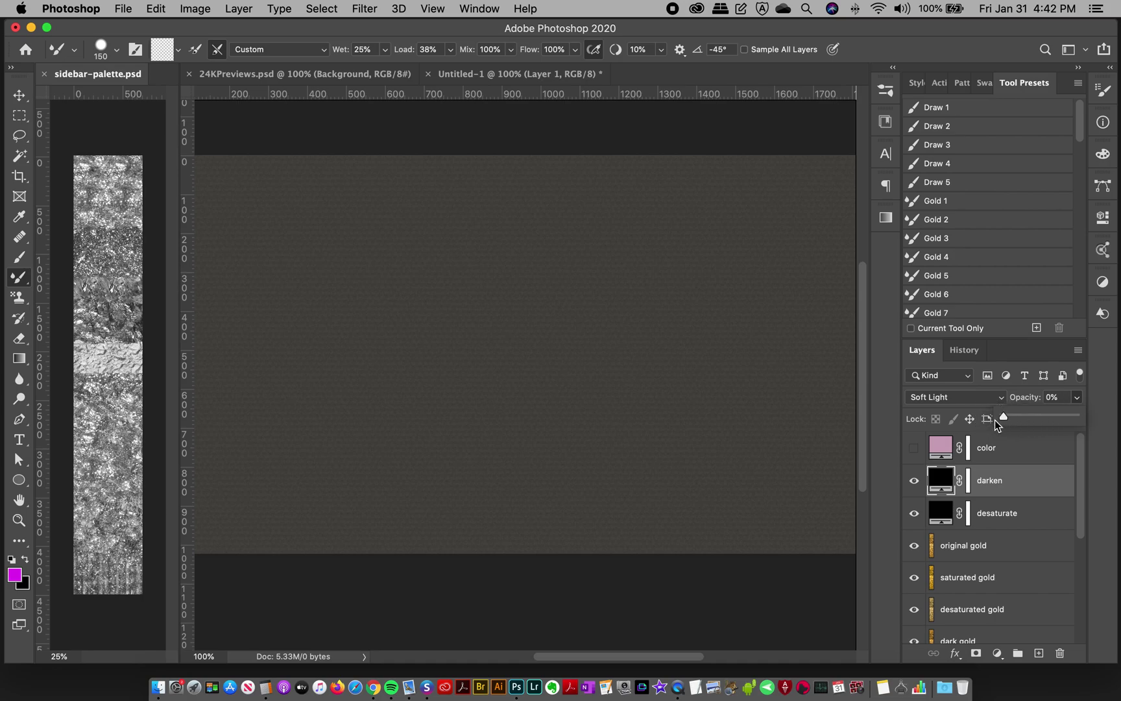
left_click_drag(1010, 416, 1020, 417)
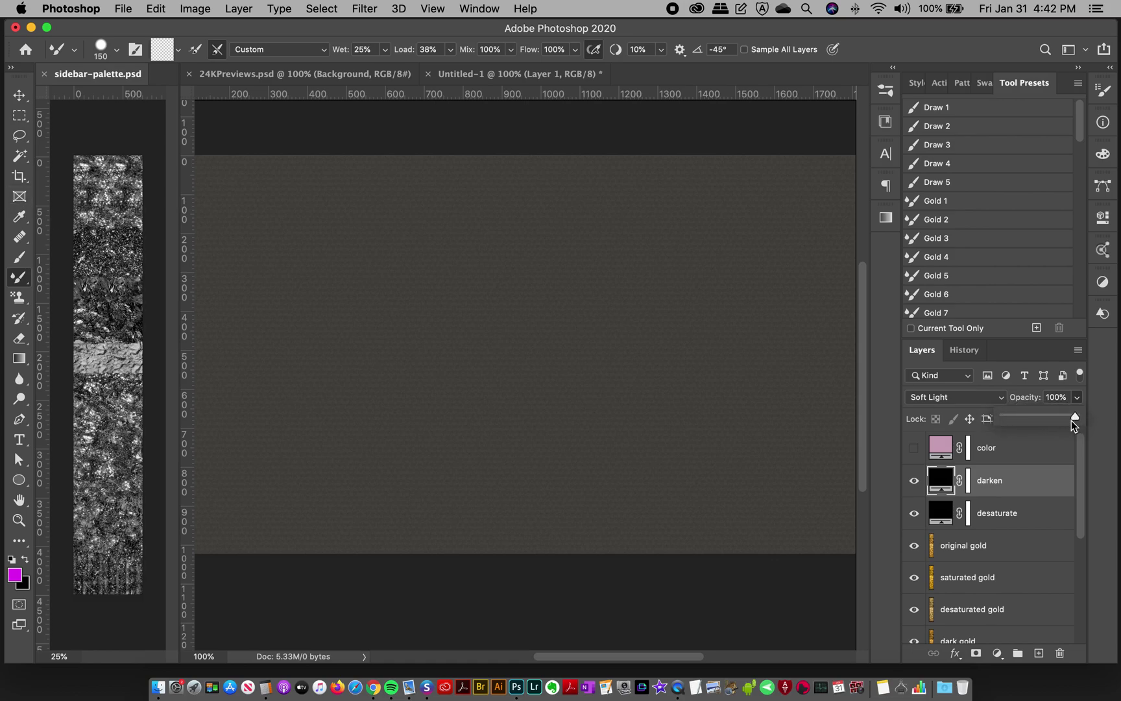
left_click(1035, 416)
Show the color fill layer and change its colour from pink to blue #344baf
left_click(1020, 459)
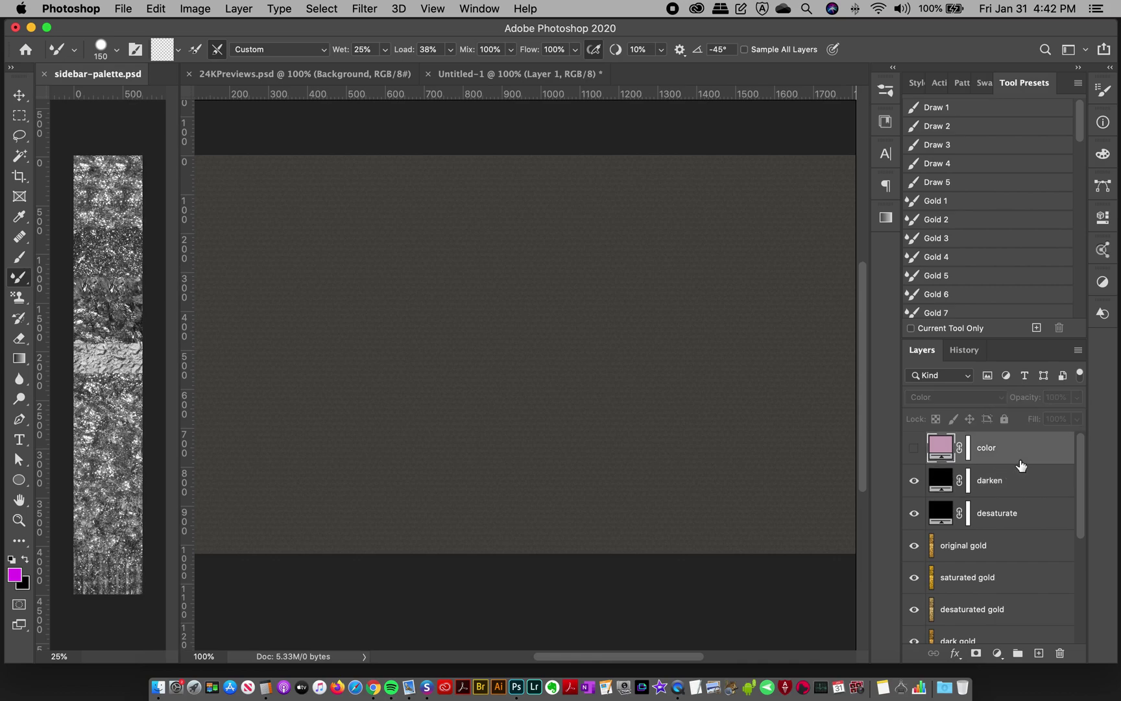
left_click(913, 453)
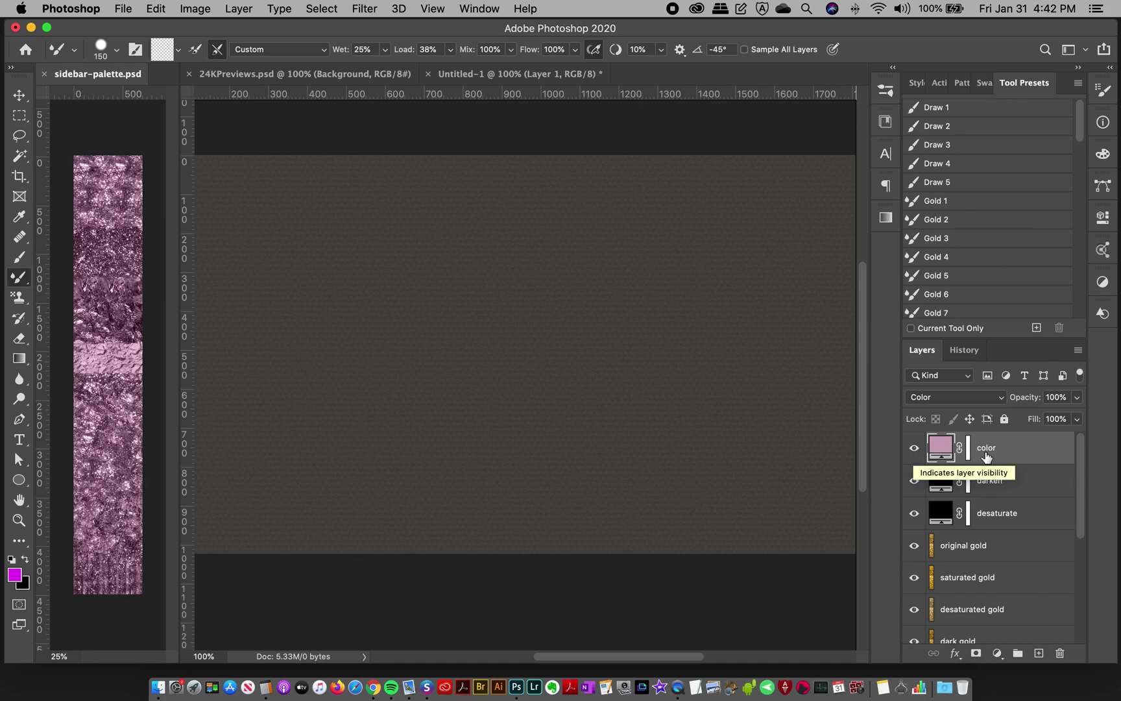
double_click(940, 447)
left_click(896, 473)
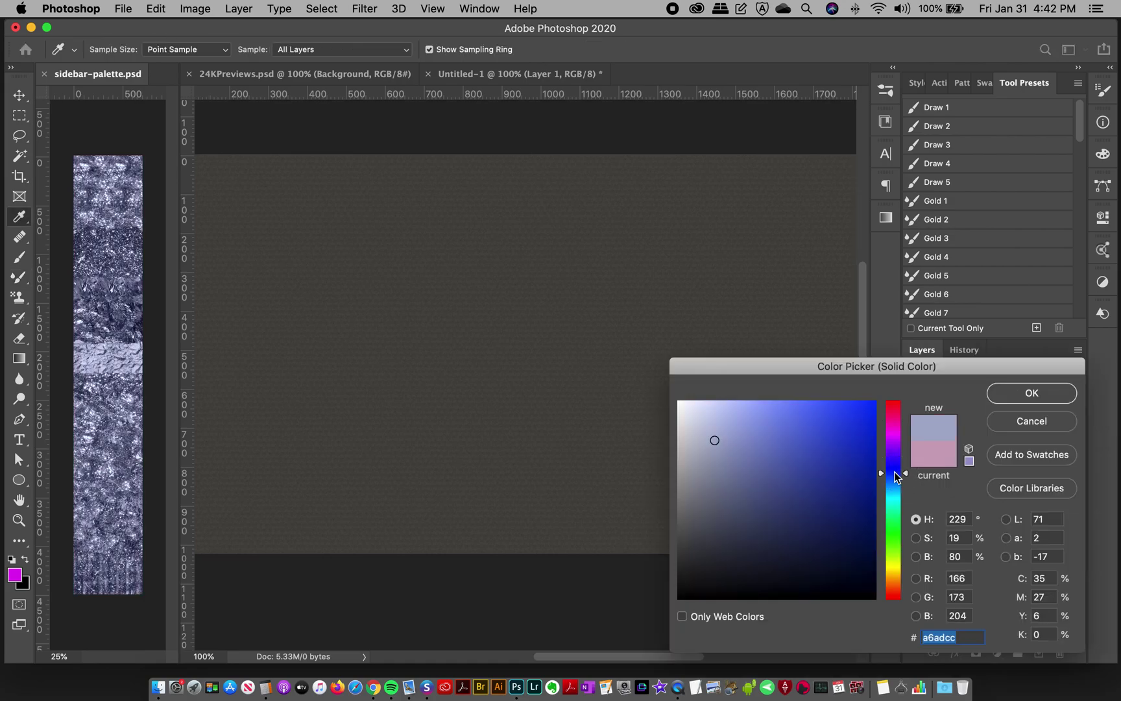
left_click(851, 467)
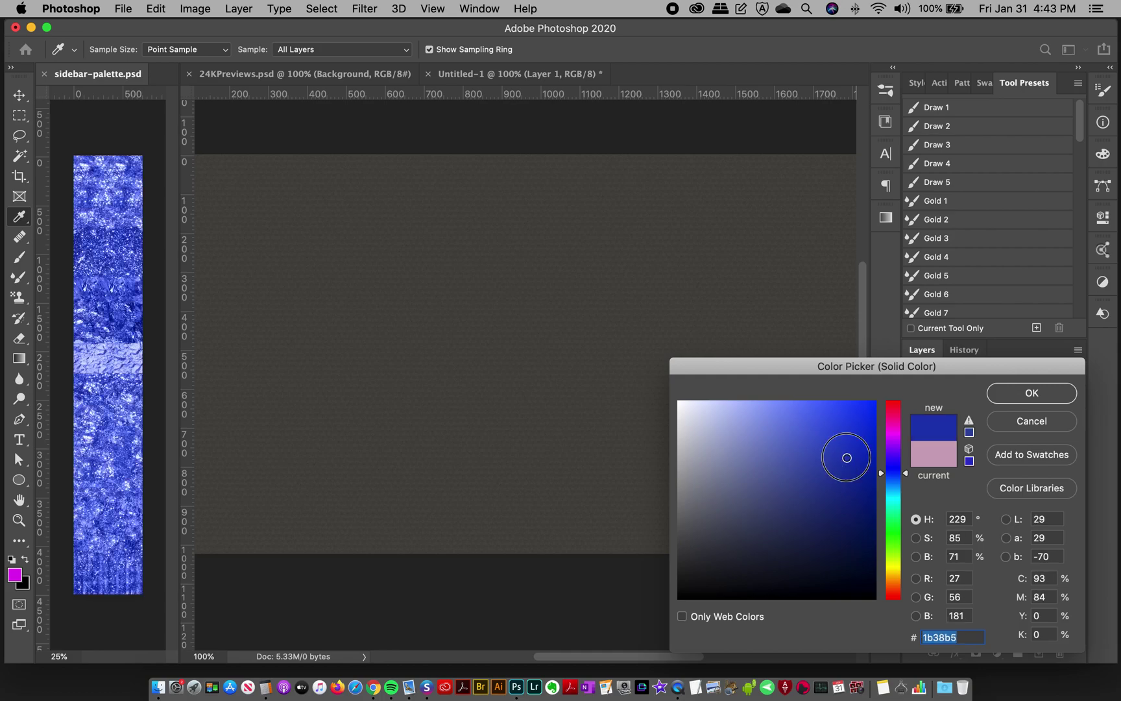
left_click(817, 462)
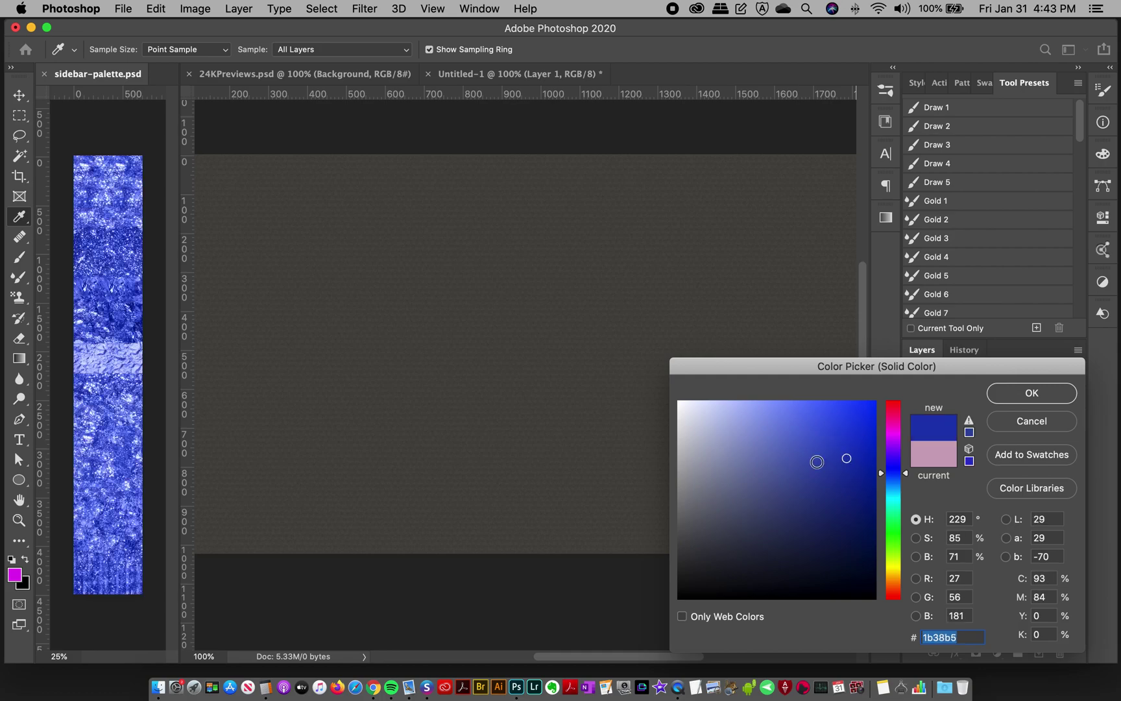
left_click(1042, 398)
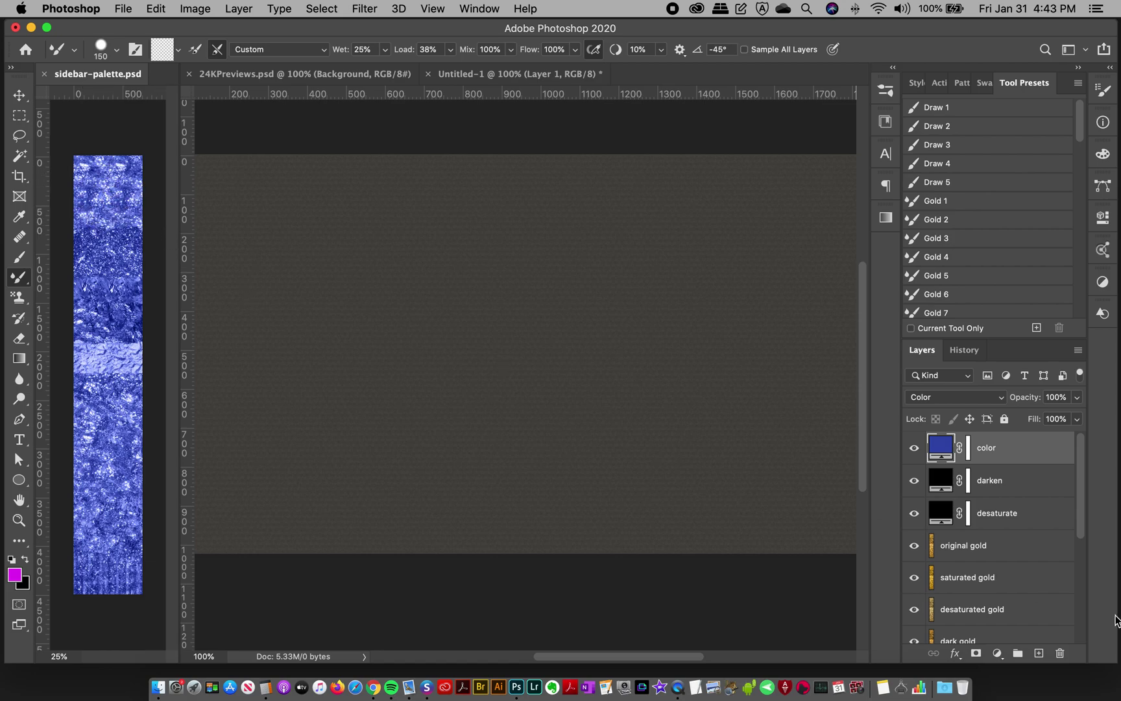
Raise the Soft Light darken layer to 78% opacity, then reselect the color fill layer
left_click(1003, 488)
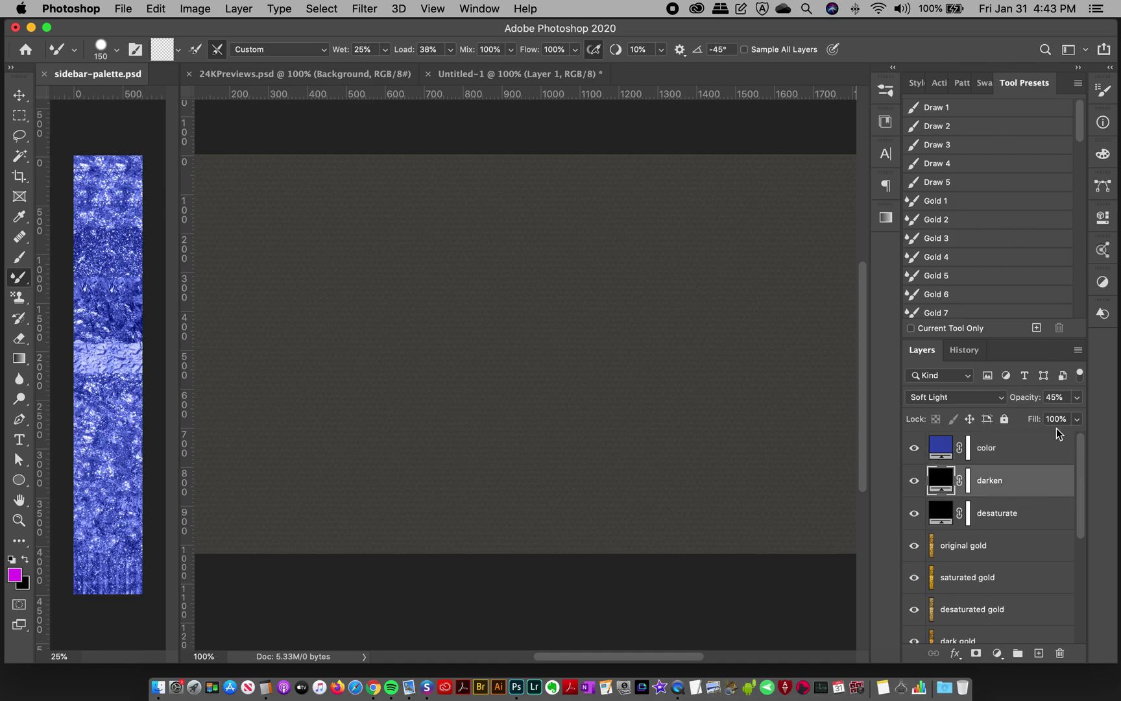
left_click(1076, 398)
left_click_drag(1052, 415, 1060, 416)
left_click(1048, 448)
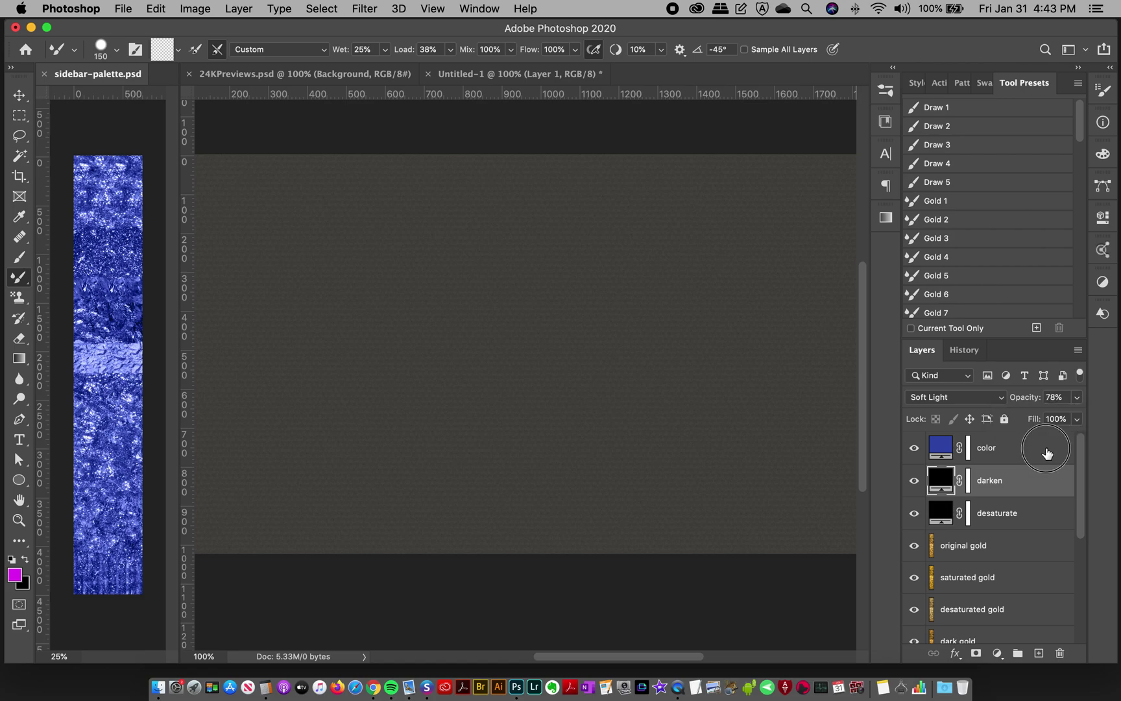
left_click(1047, 452)
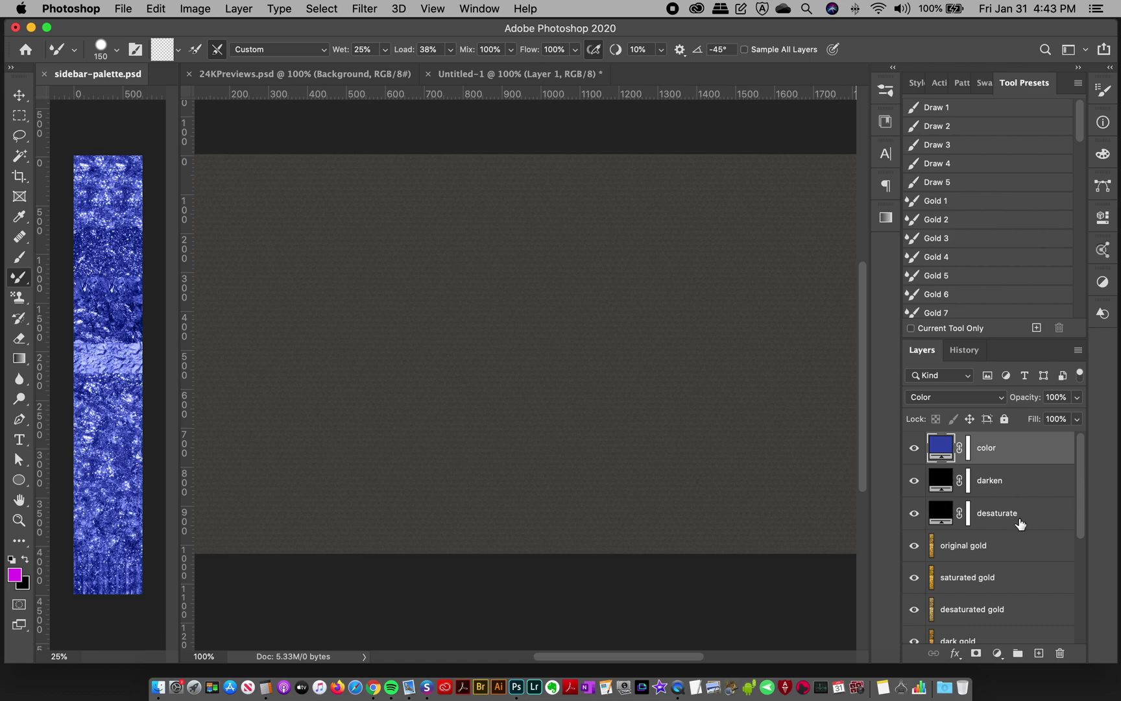
left_click(1008, 486)
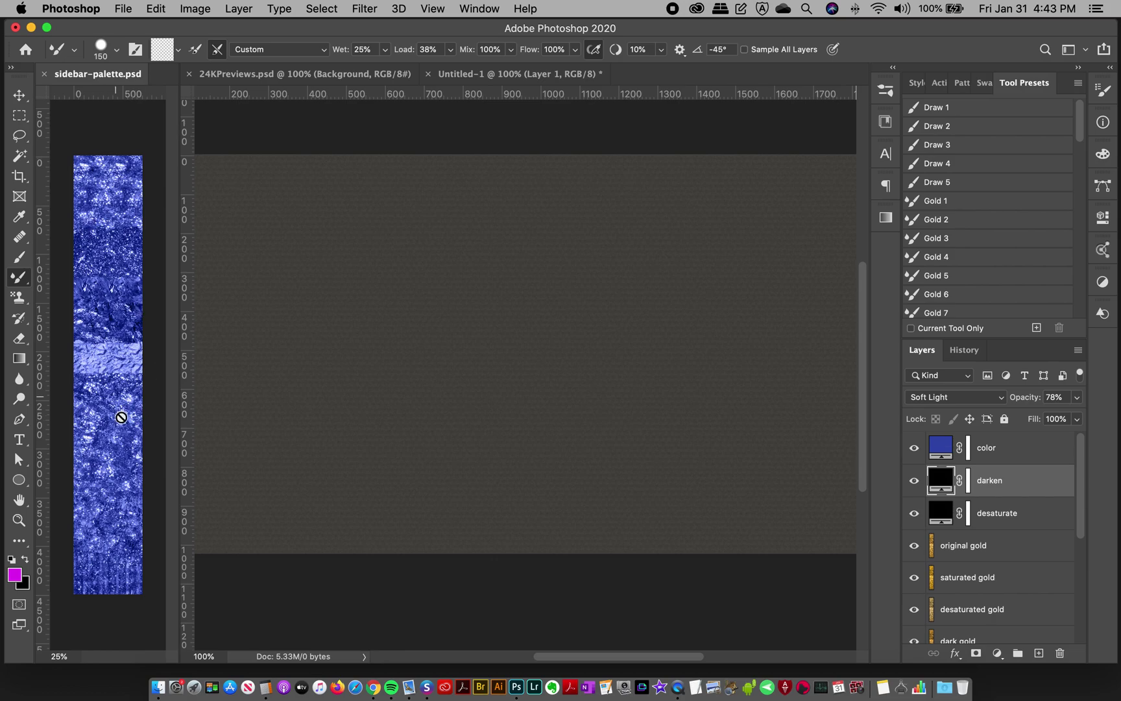
left_click(1026, 460)
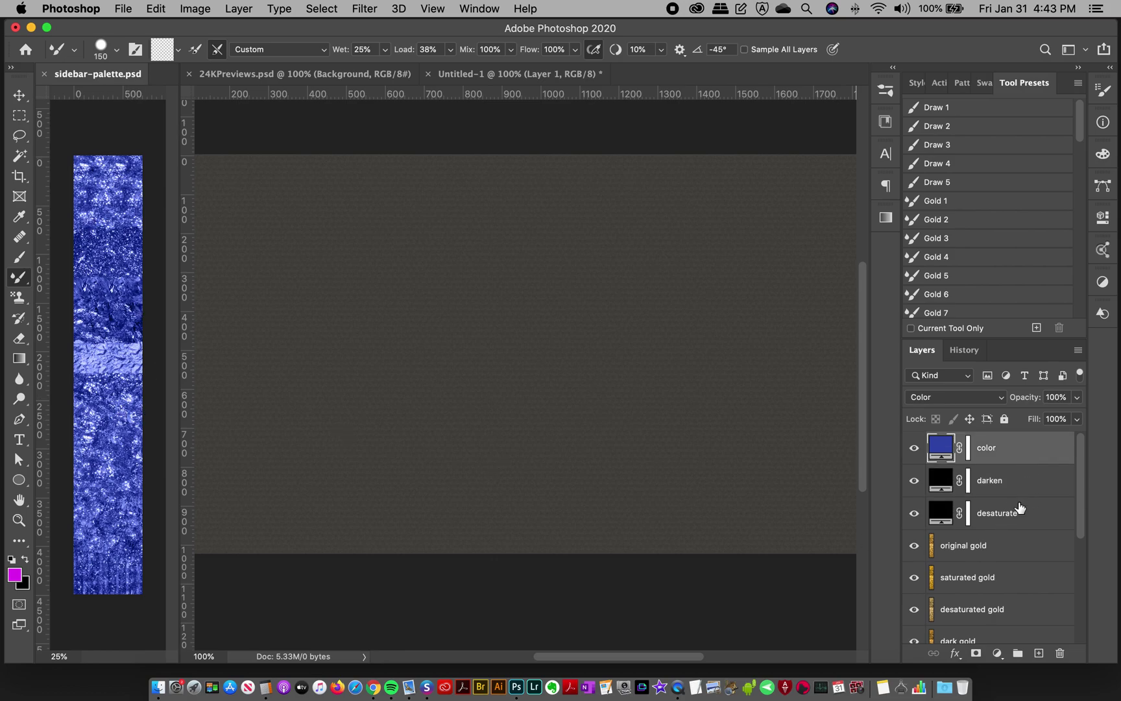
Add Layer 1 above color and stamp the visible blue strip into it with Layer > Merge Visible
left_click(1040, 654)
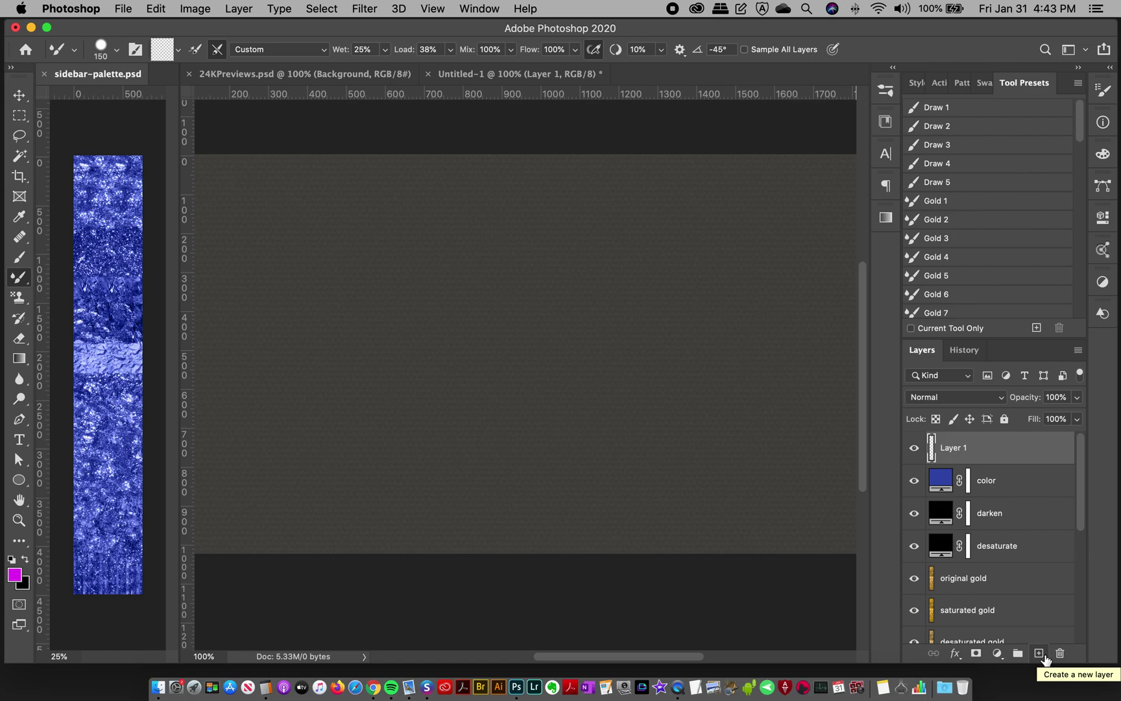
left_click(237, 9)
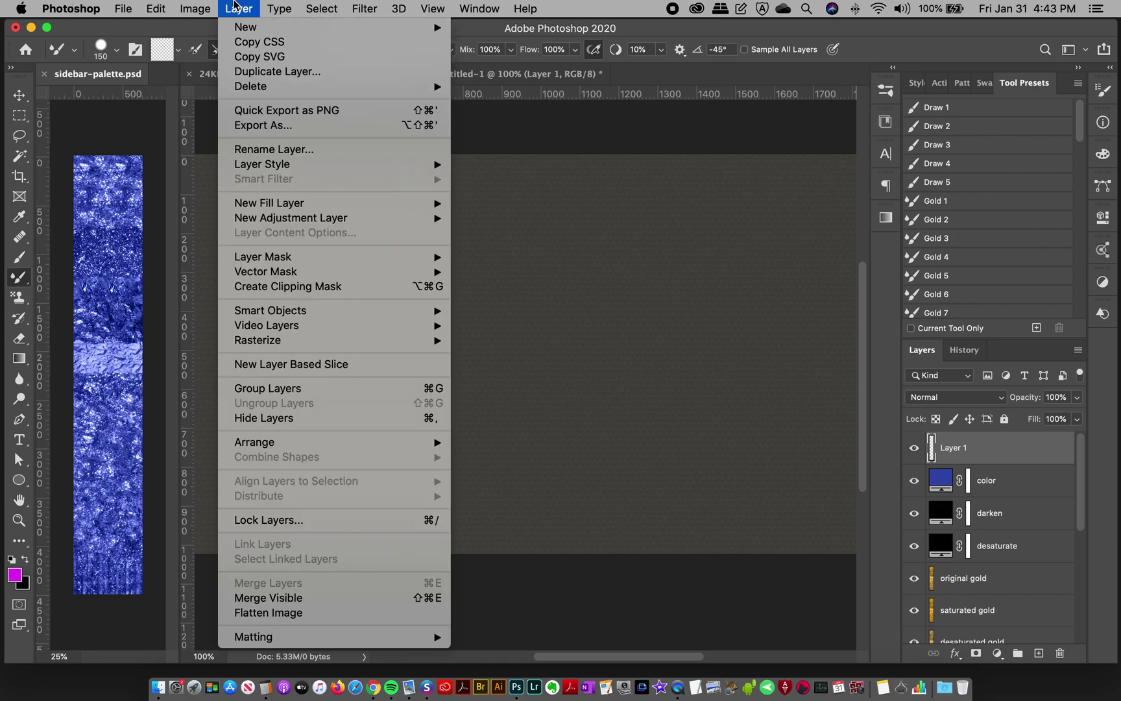
left_click(334, 601, "alt")
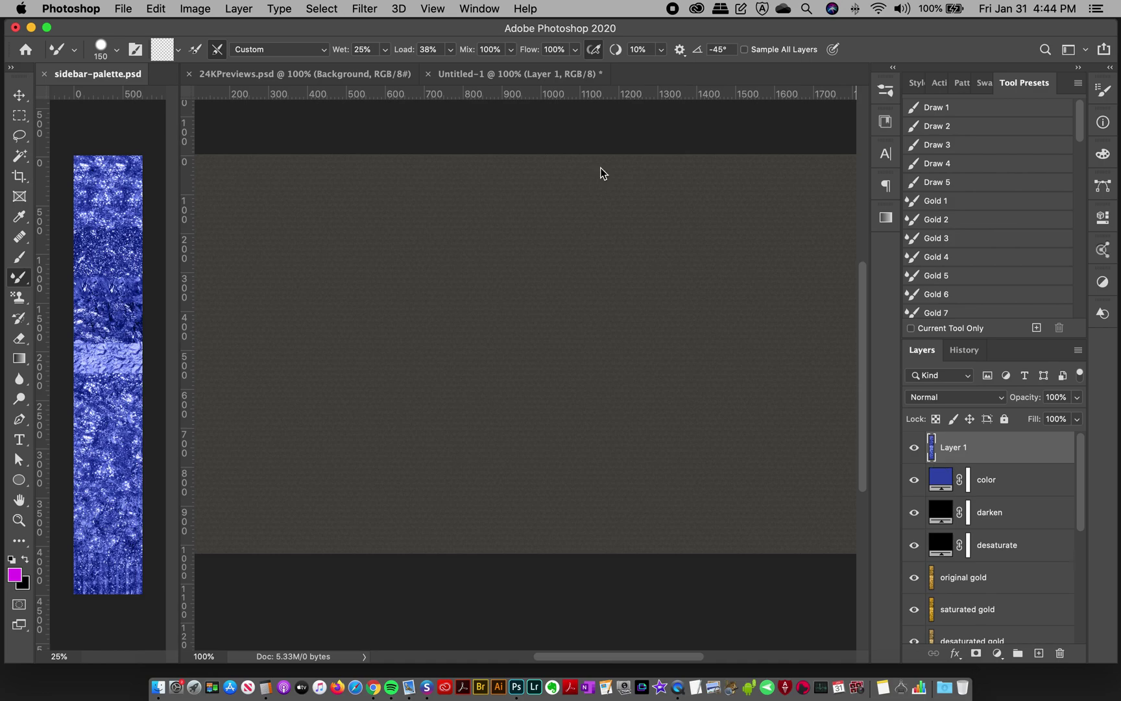
Choose the Gold 9 glitter brush and paint a gold stroke on Untitled-1's left side
left_click(883, 87)
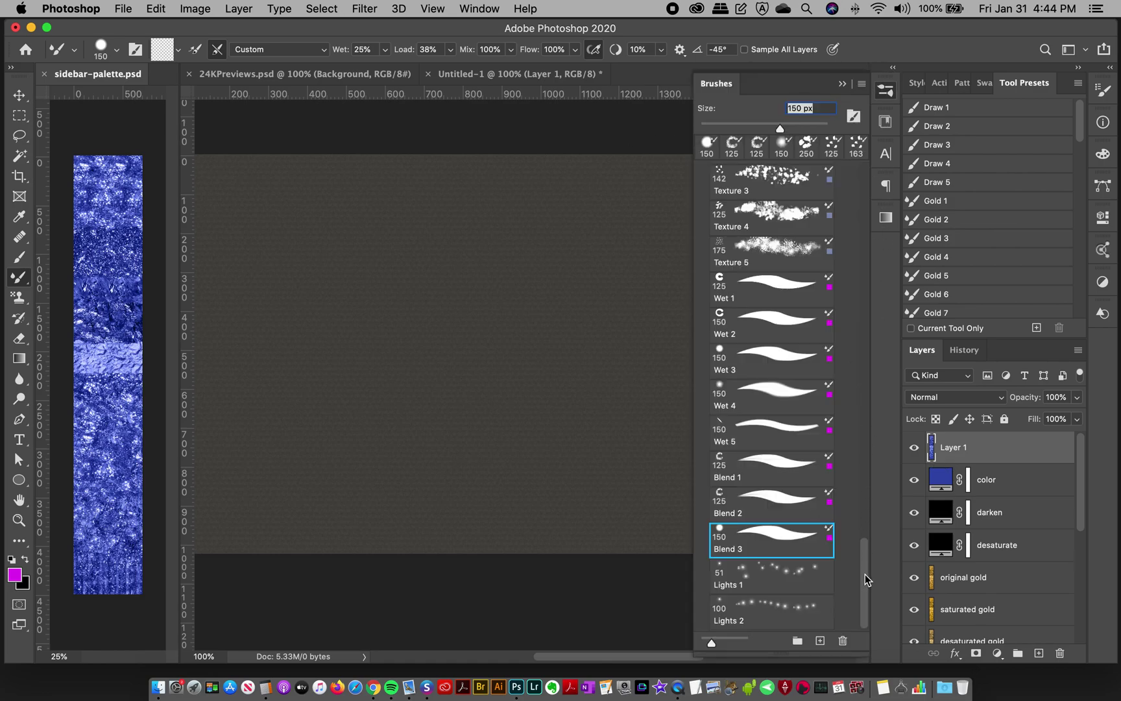
scroll(869, 447, "up", 5)
scroll(870, 447, "up", 15)
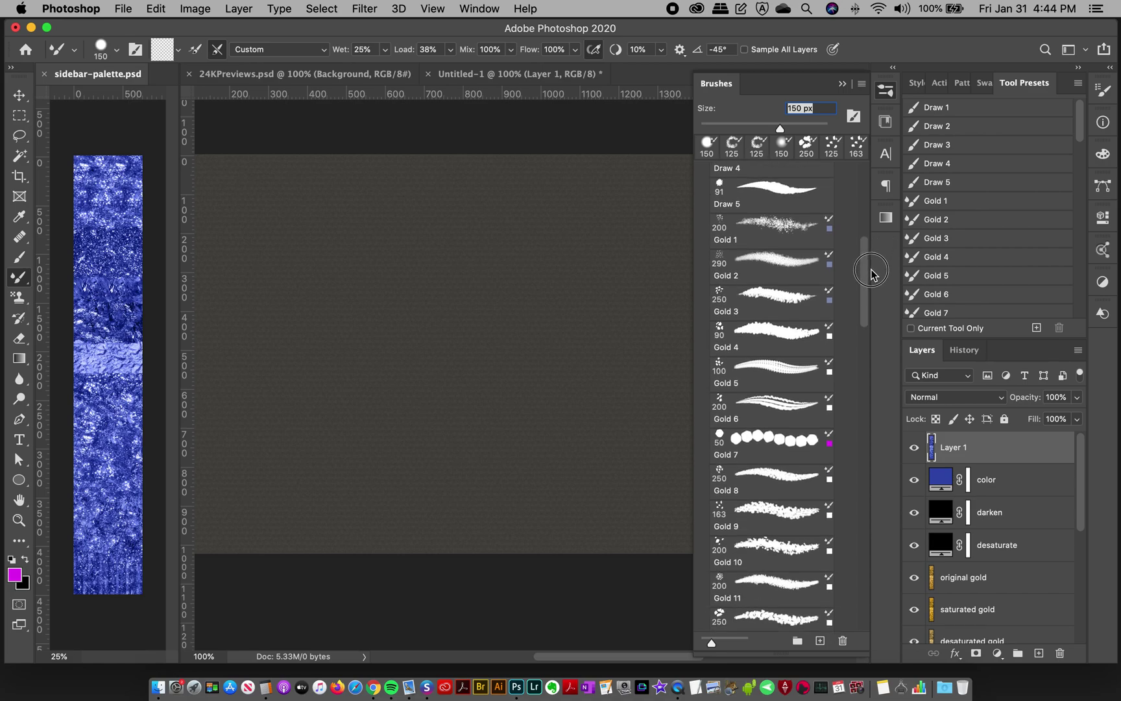
left_click(782, 480)
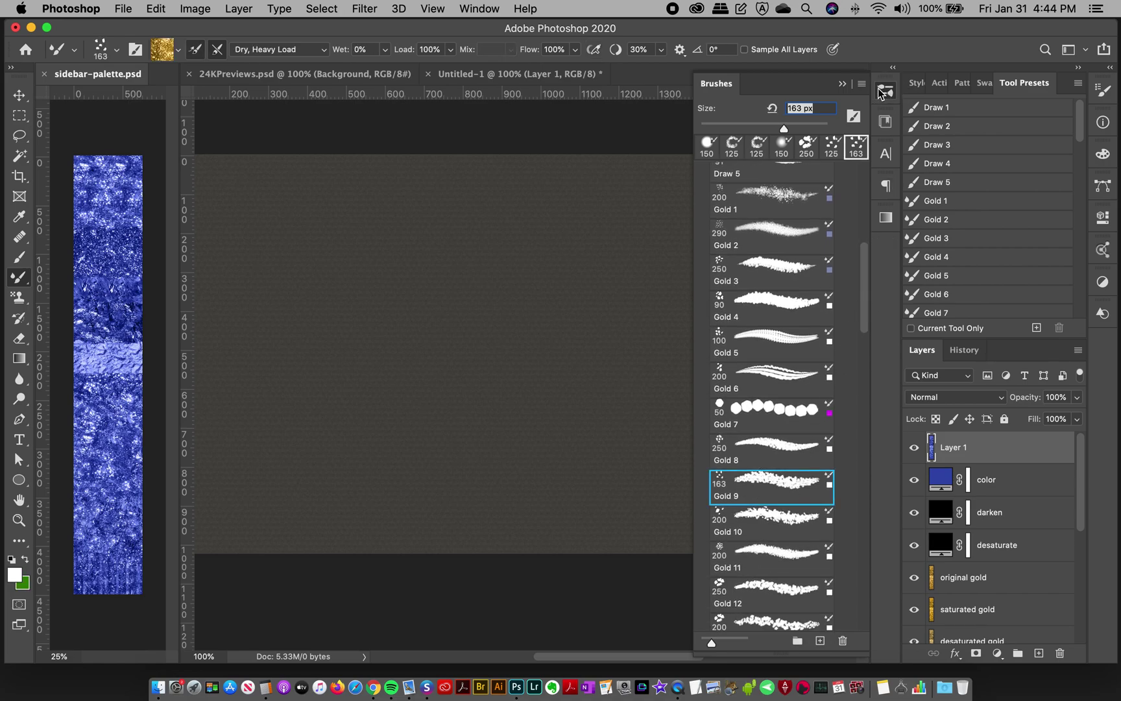
left_click(886, 90)
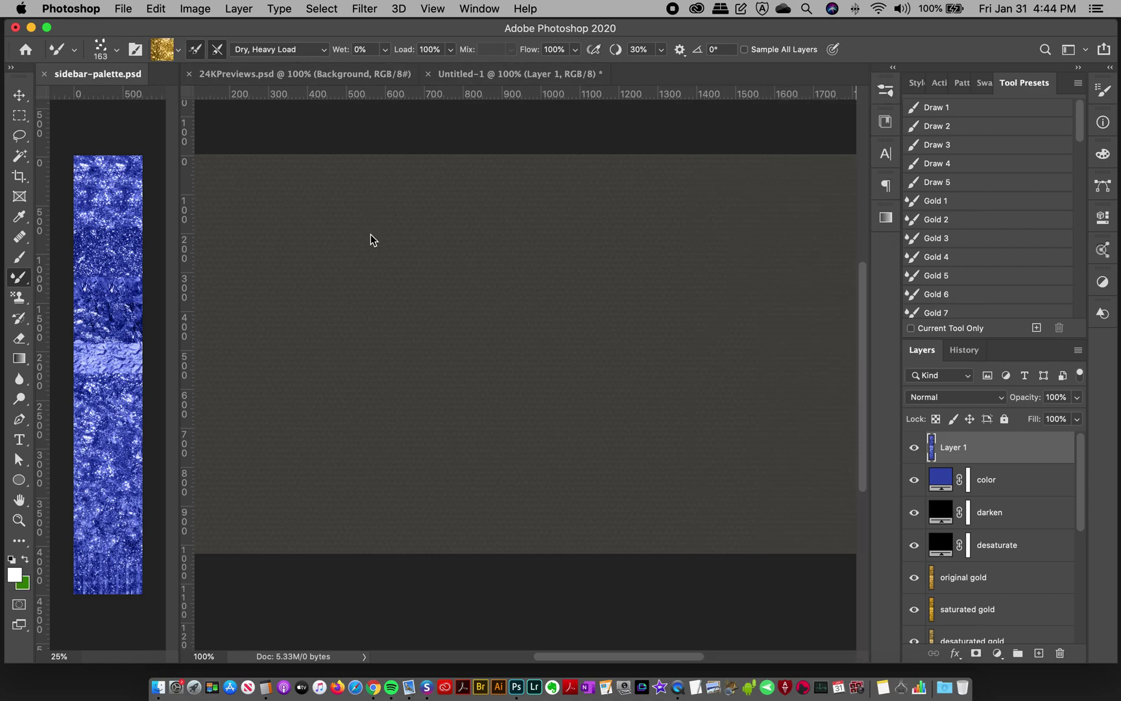
left_click(352, 225)
mouse_move(364, 174)
left_mouse_down()
mouse_move(329, 276)
mouse_move(333, 406)
left_mouse_up()
Sample blue from the sidebar strip and paint a blue glitter stroke beside the gold one
left_click(119, 128)
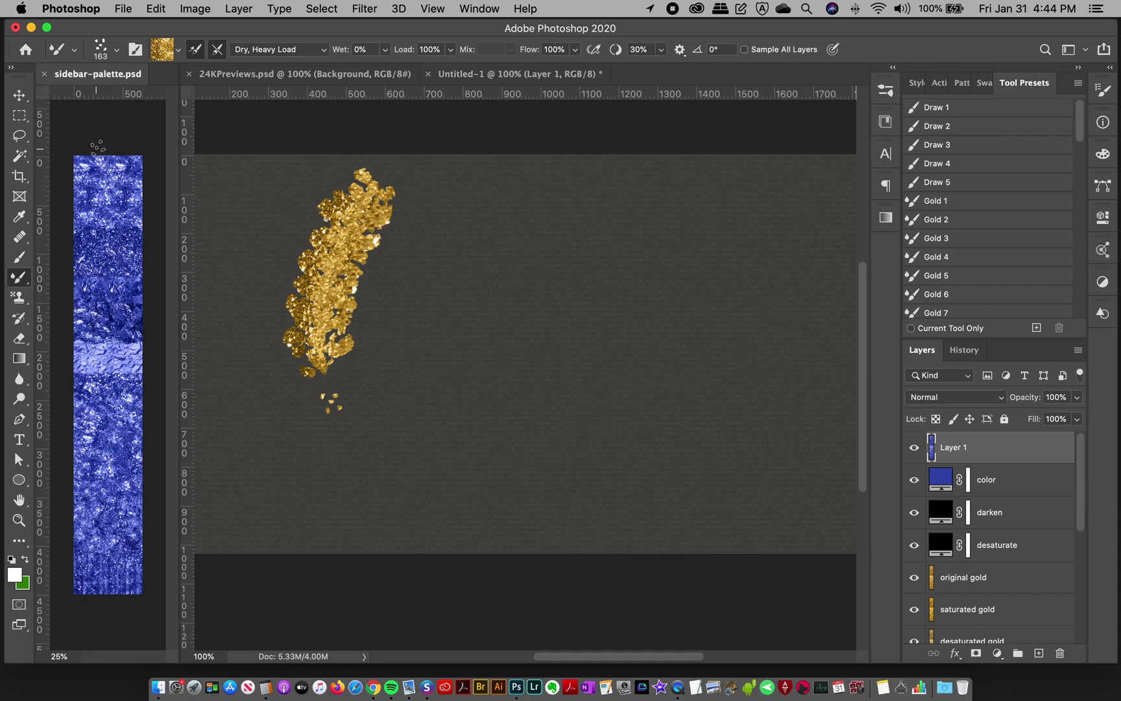
left_click(107, 187, "alt")
left_click(505, 125)
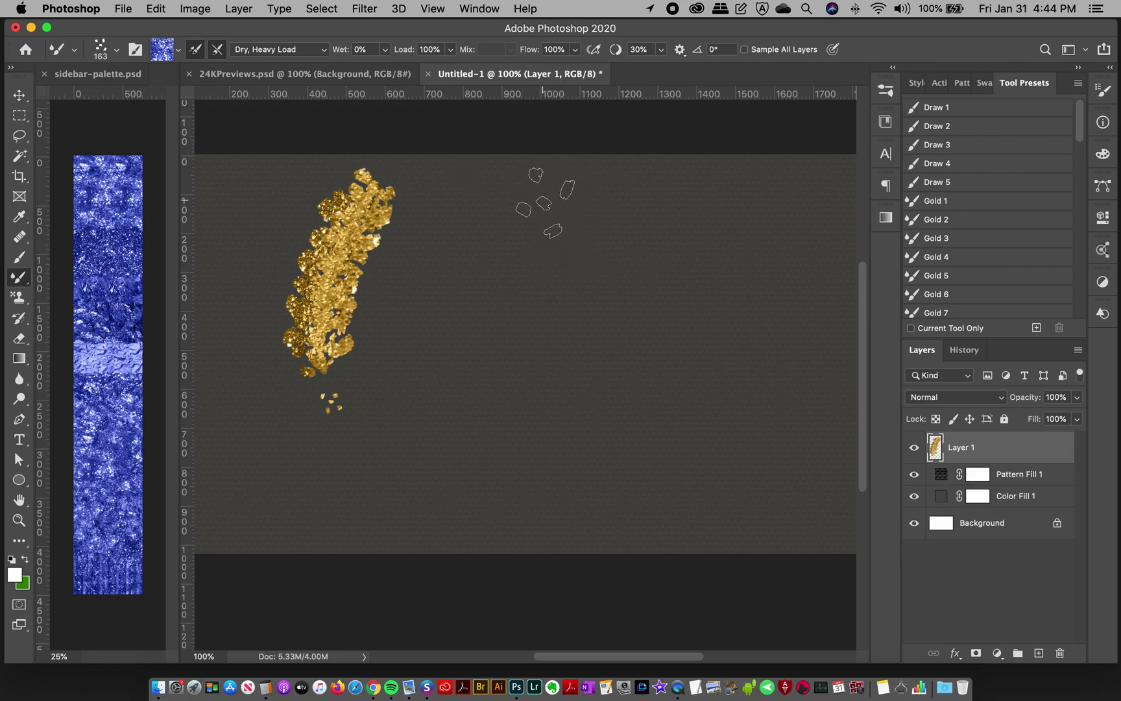
mouse_move(548, 194)
left_mouse_down()
mouse_move(476, 293)
mouse_move(470, 383)
left_mouse_up()
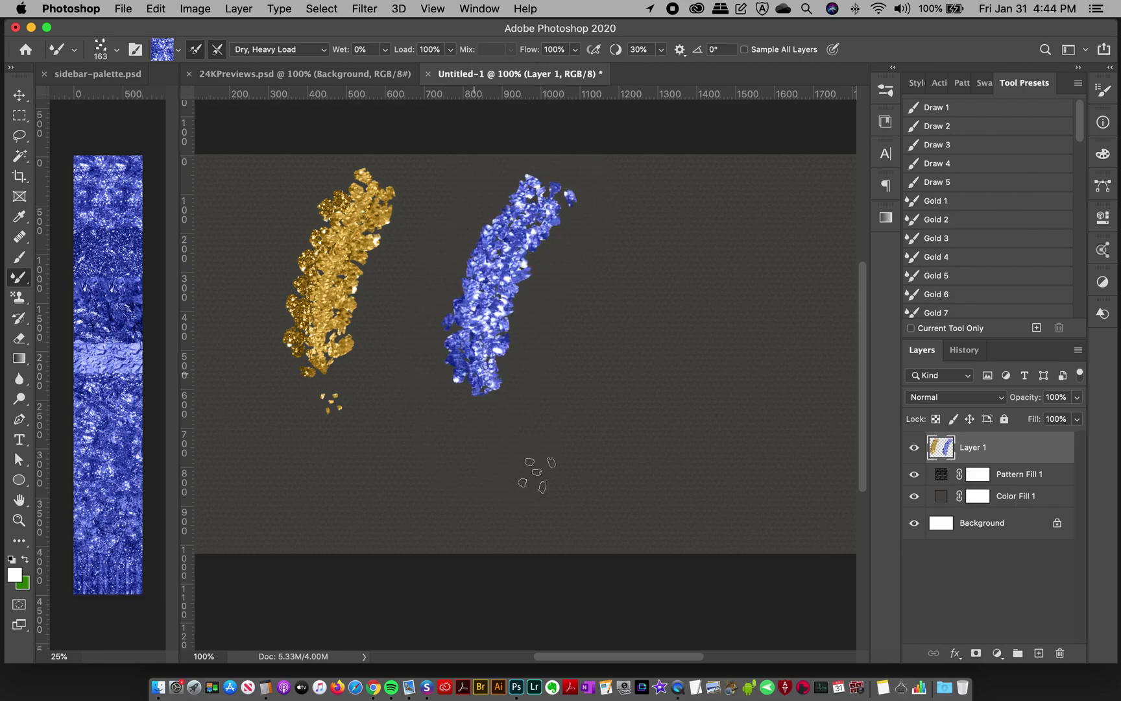
left_click(120, 130)
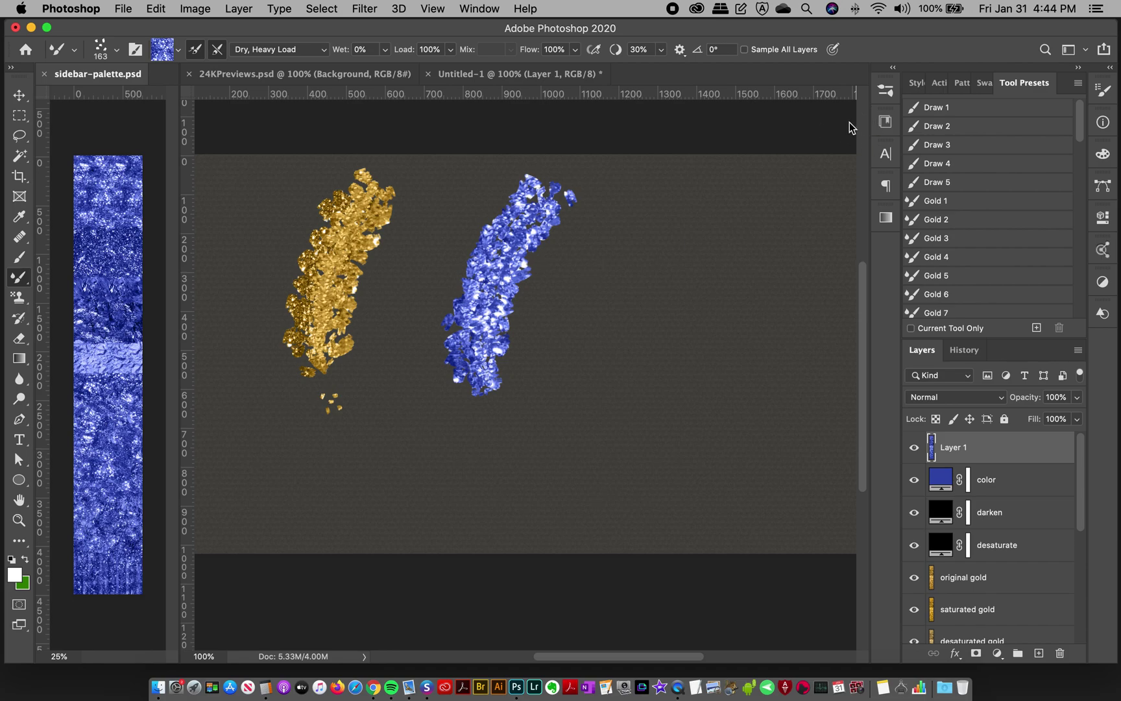
left_click(885, 90)
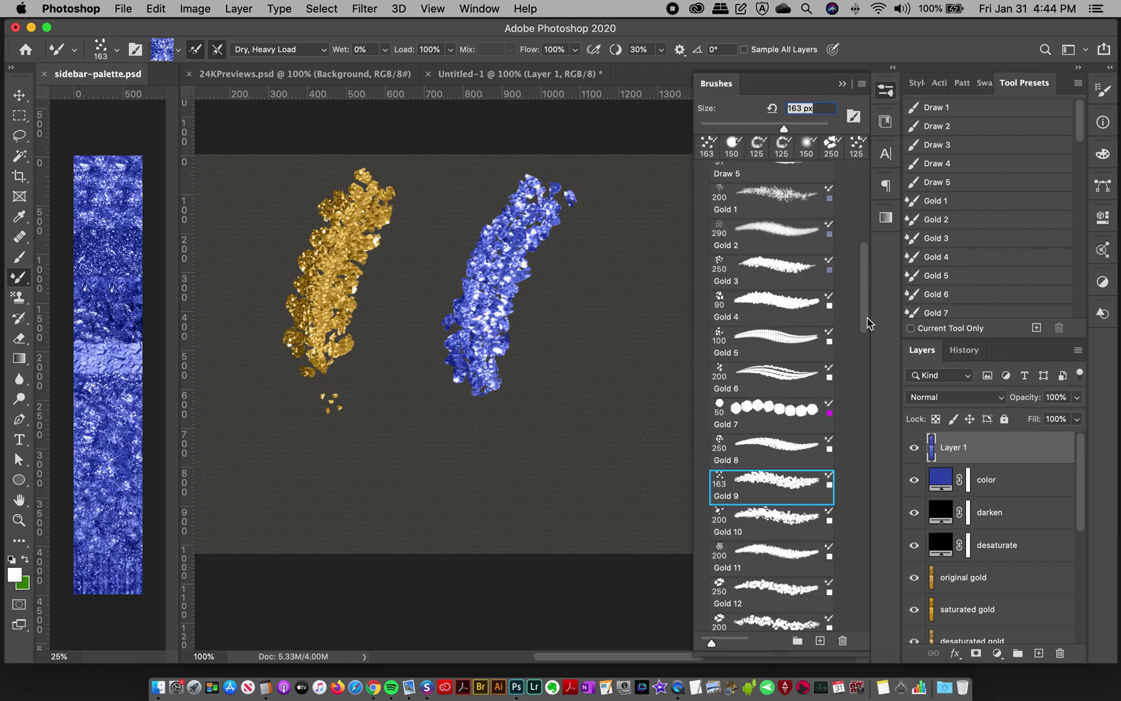
scroll(772, 389, "down", 15)
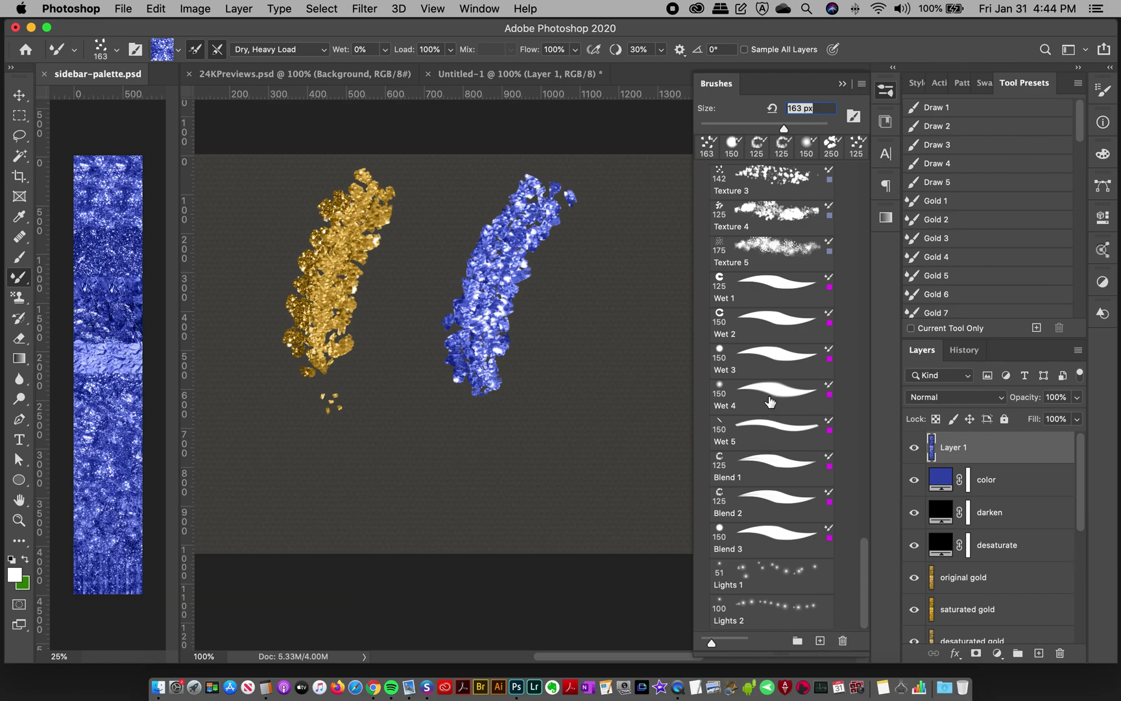
left_click(777, 367)
left_click(586, 203)
left_click(586, 190)
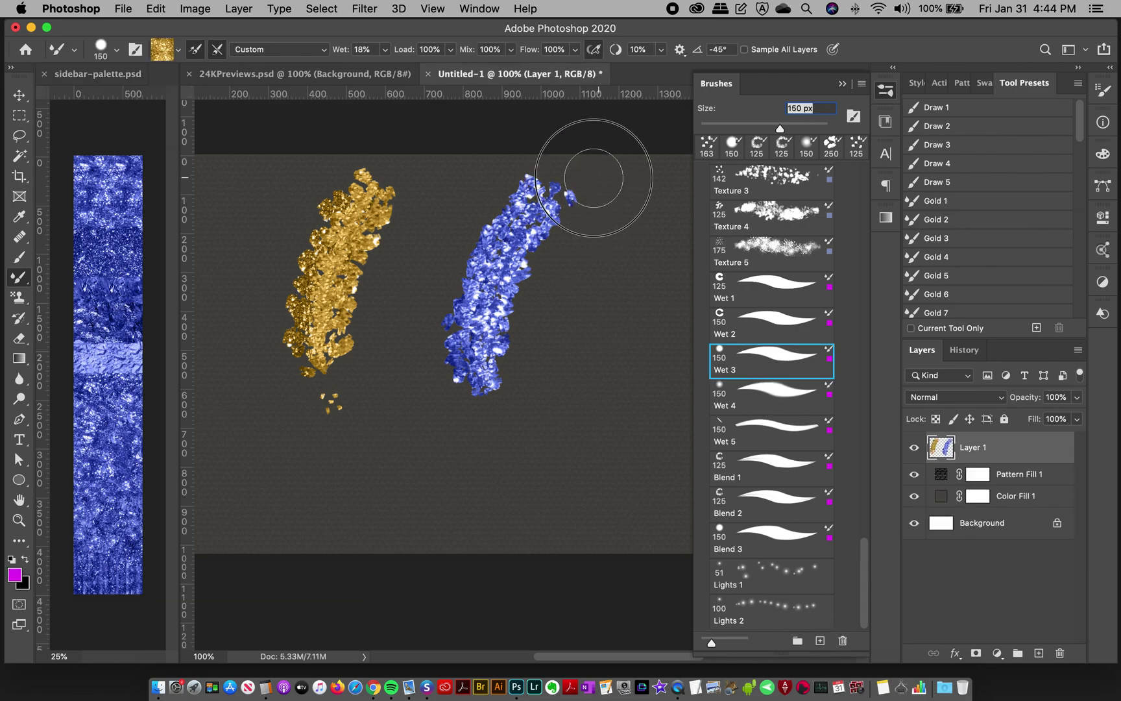
mouse_move(530, 266)
left_mouse_down()
mouse_move(475, 400)
mouse_move(489, 481)
left_mouse_up()
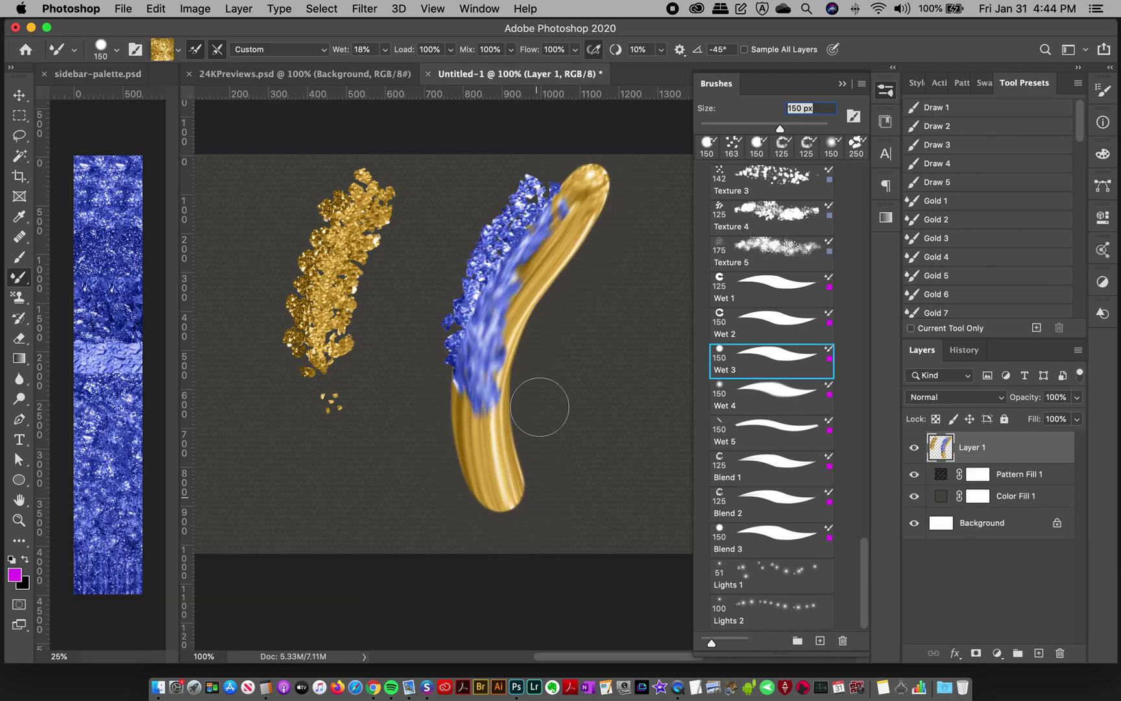
key("cmd+z")
left_click(885, 122)
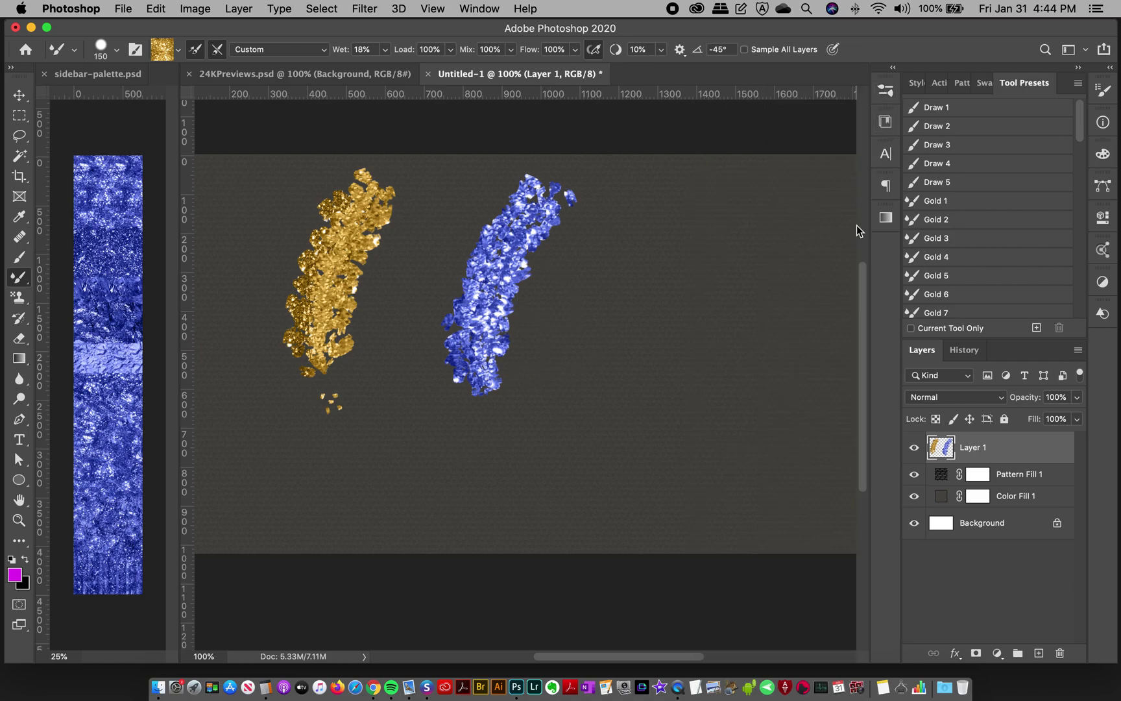
left_click(886, 89)
left_click_drag(860, 577, 867, 324)
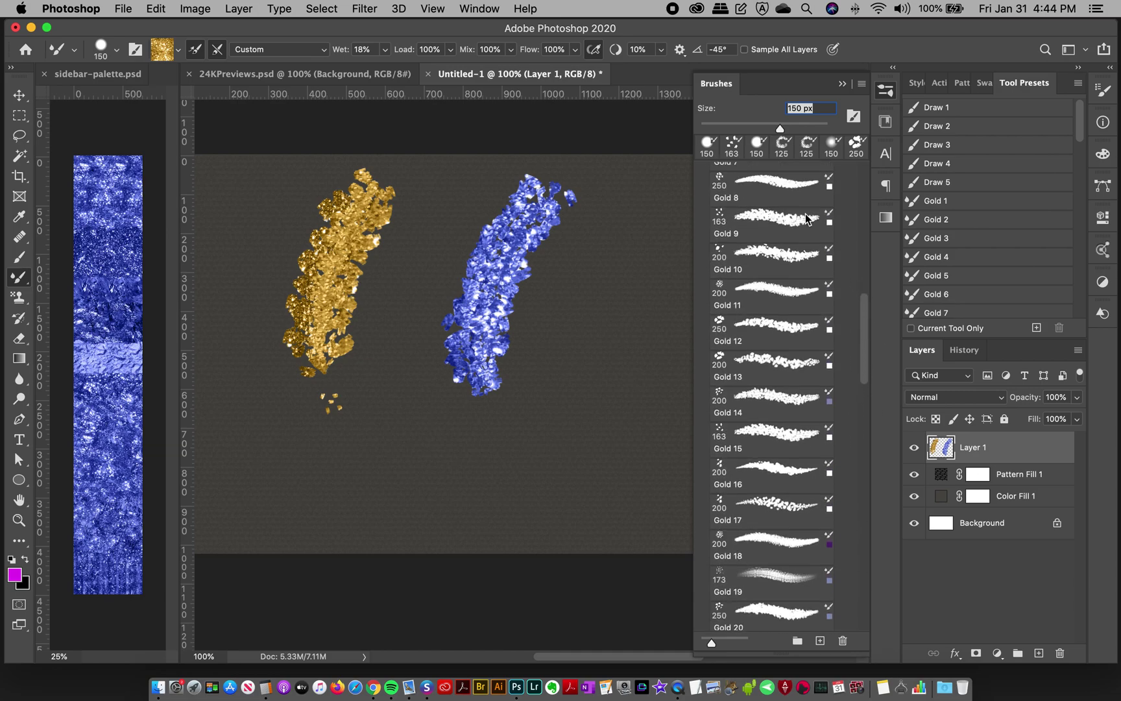
left_click(757, 227)
left_click(886, 90)
left_click(110, 132)
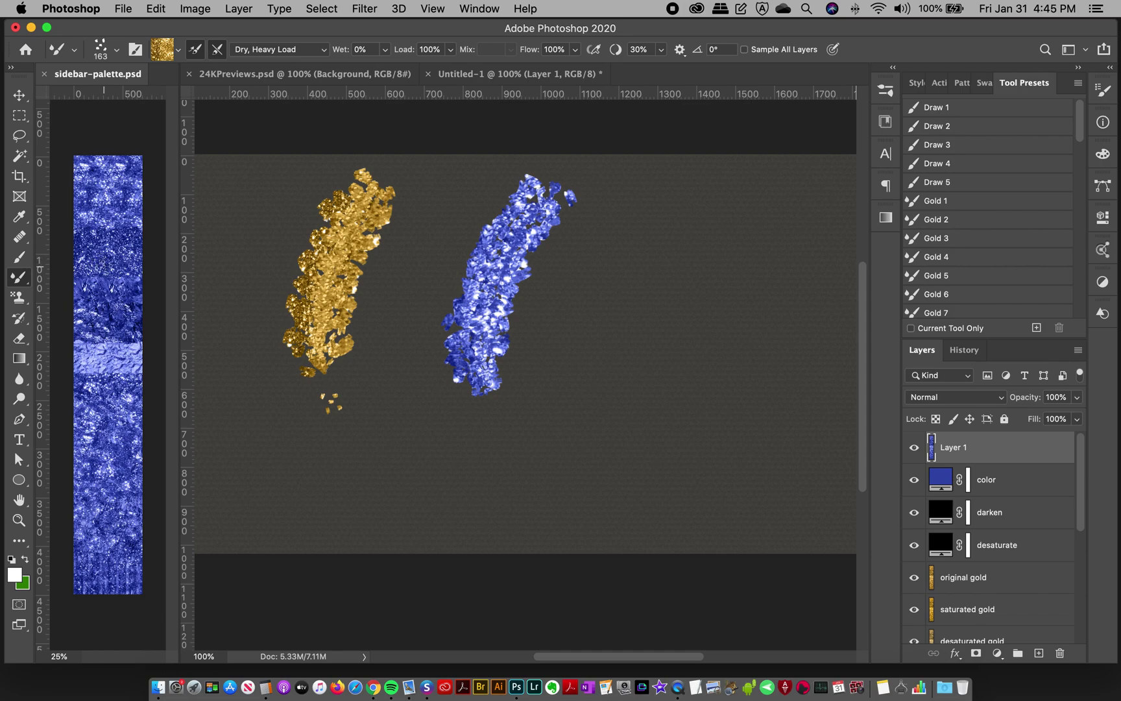
Sample the blue palette and paint a third, darker blue glitter stroke on Untitled-1's right
left_click(106, 260, "alt")
left_click(606, 136)
mouse_move(682, 220)
left_mouse_down()
mouse_move(651, 230)
mouse_move(649, 467)
left_mouse_up()
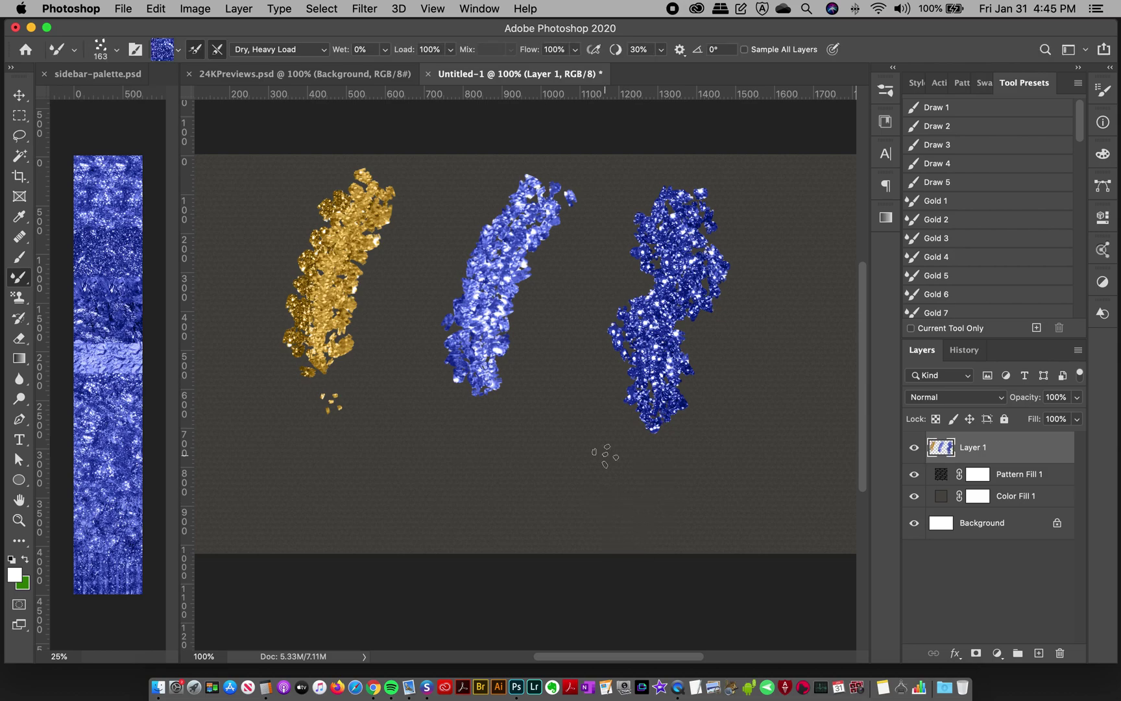
key("super+z")
key("shift+super+z")
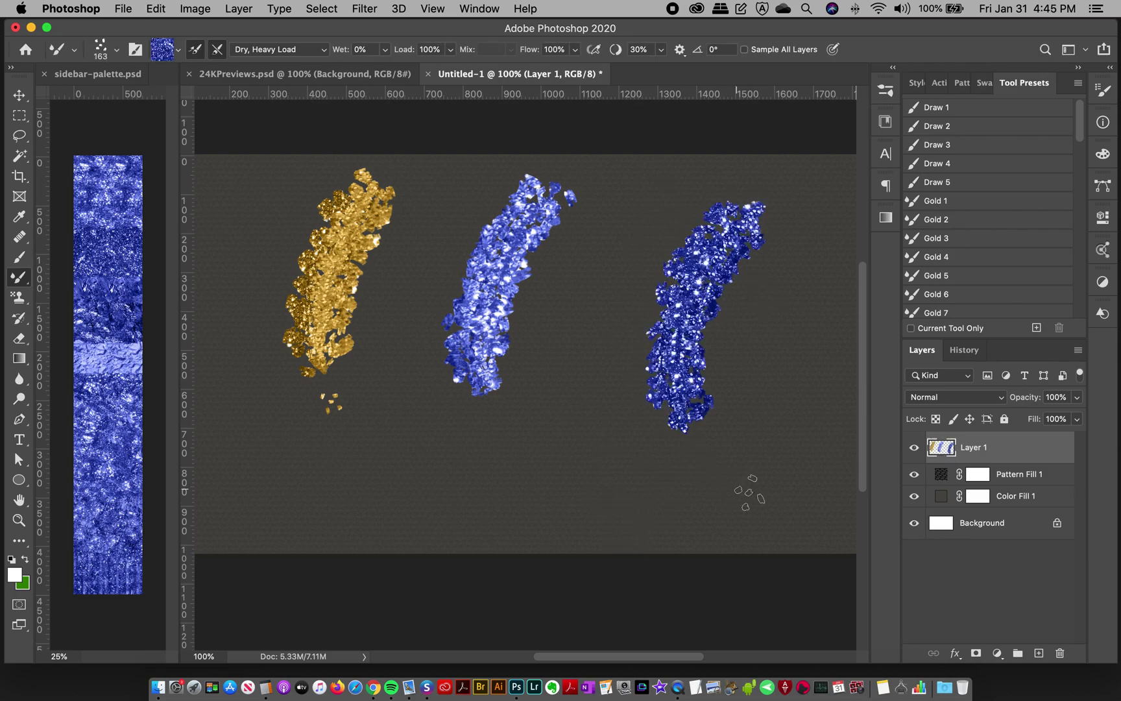
left_click(109, 136)
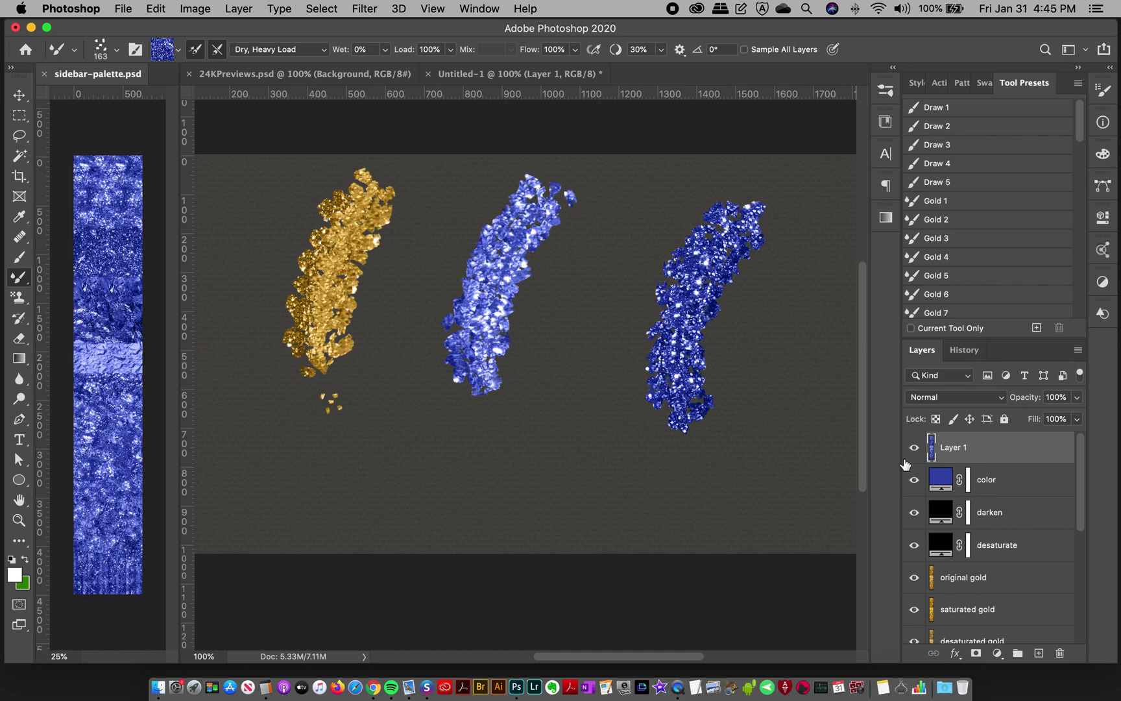
Clear Layer 1's contents and switch to the 150 px Wet 3 liquid brush
left_click(886, 120)
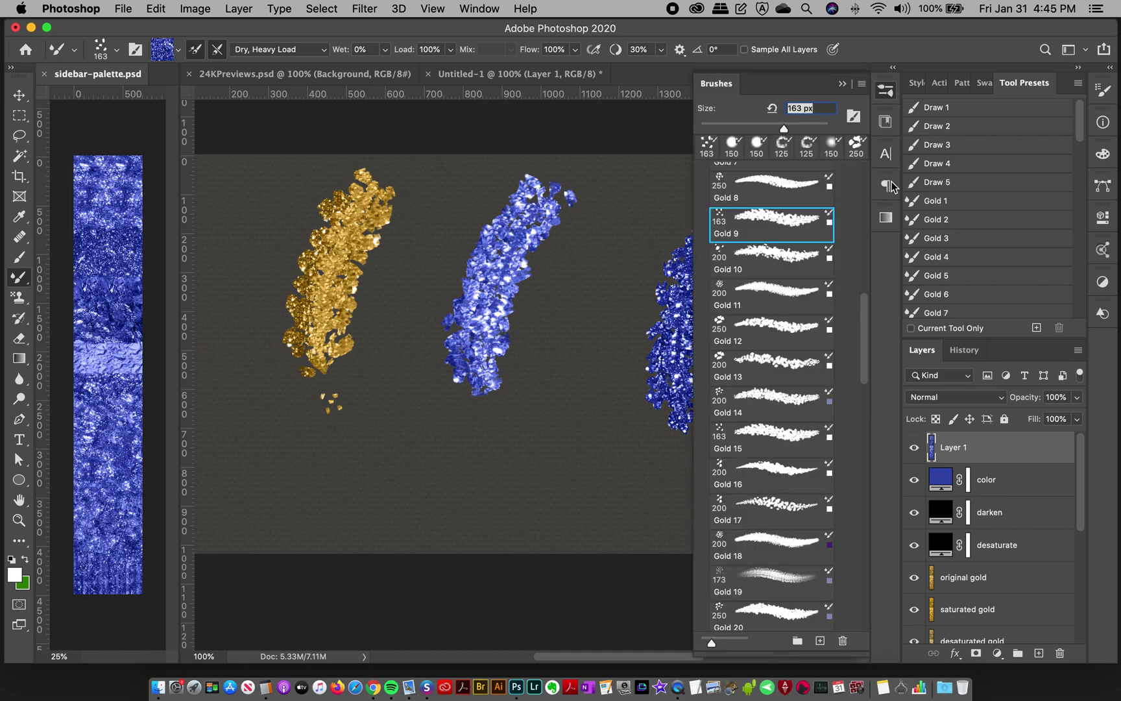
key("super+a")
key("BackSpace")
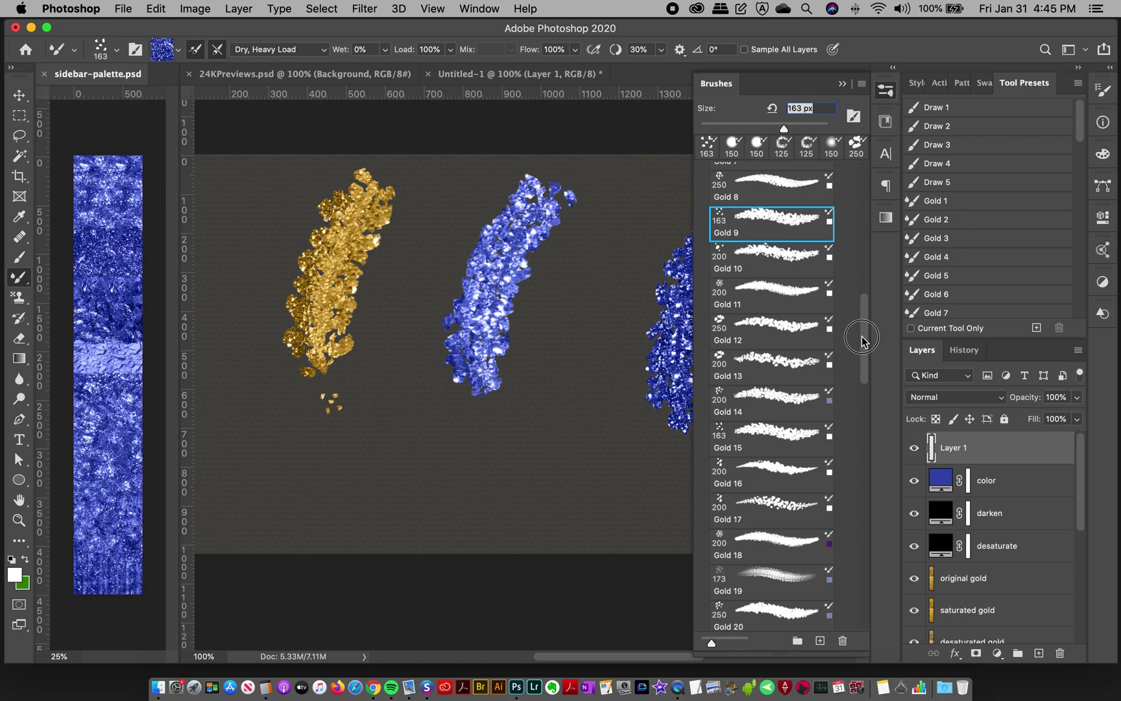
left_click_drag(864, 338, 840, 477)
scroll(763, 369, "down", 10)
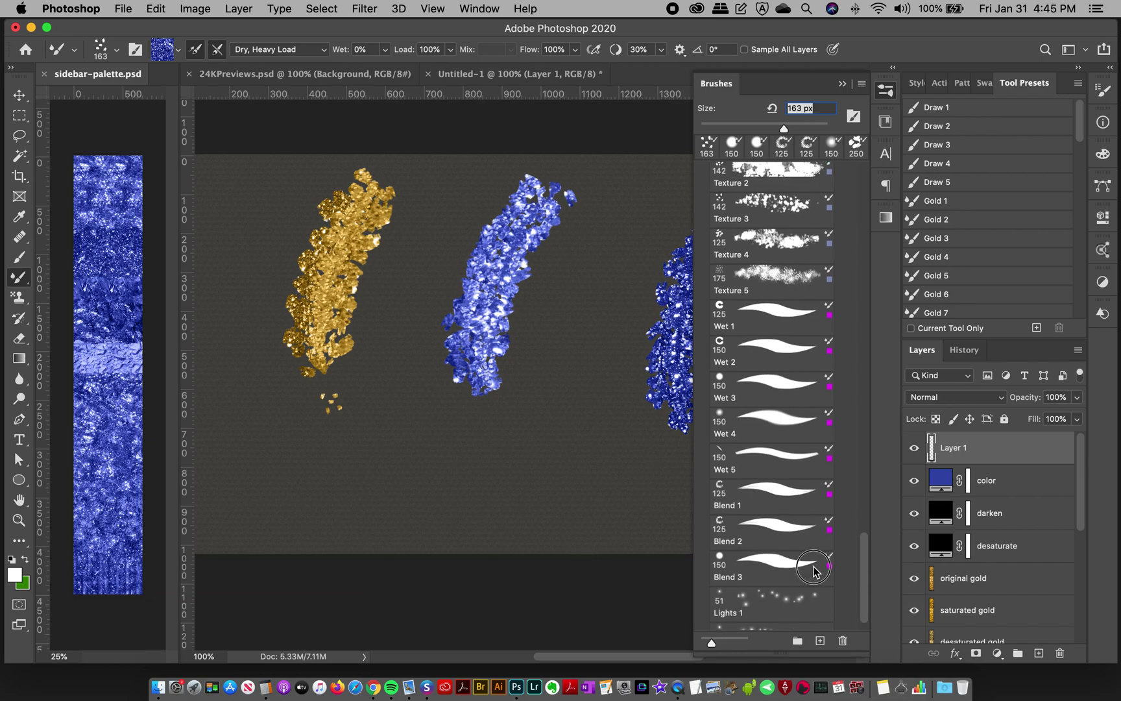
left_click(763, 368)
left_click(766, 389)
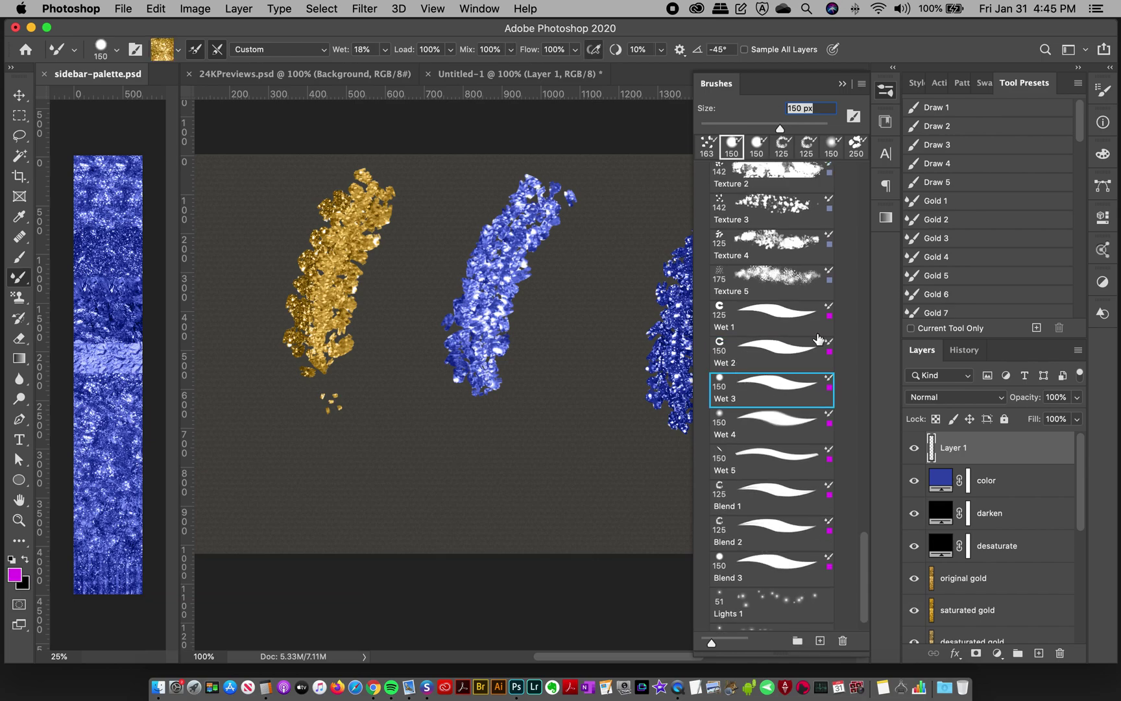
left_click(887, 90)
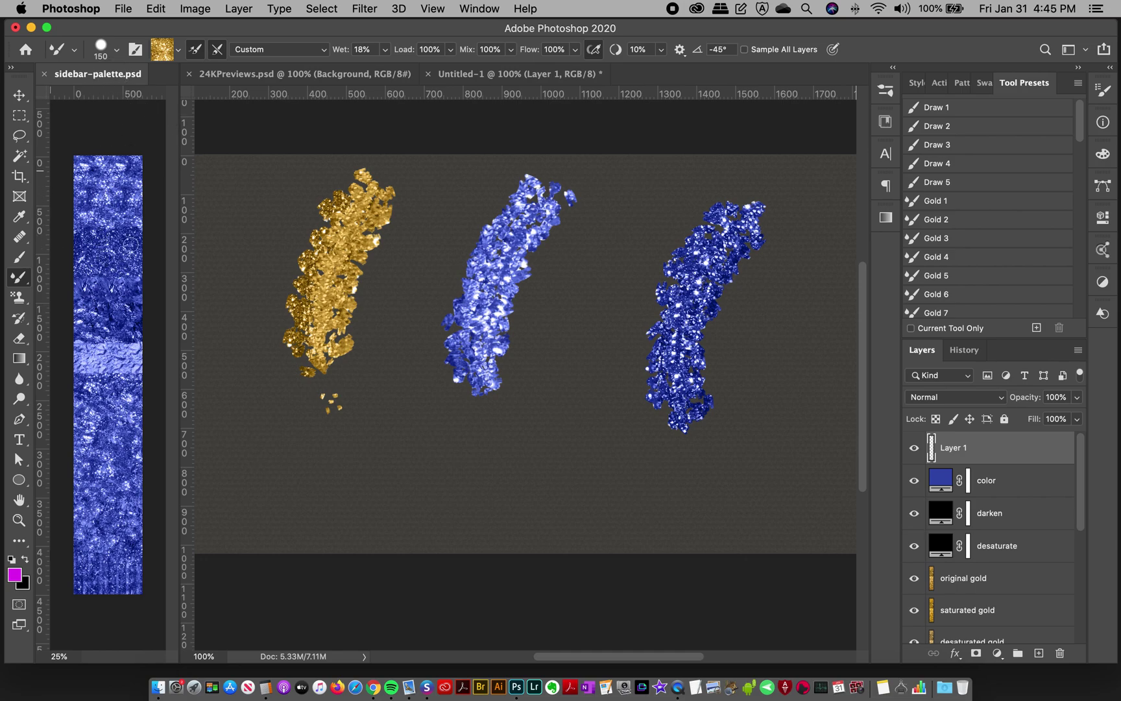
Revert through the History panel to the Select Canvas state and deselect the canvas
left_click(105, 186, "alt")
left_click(965, 353)
left_click(980, 616)
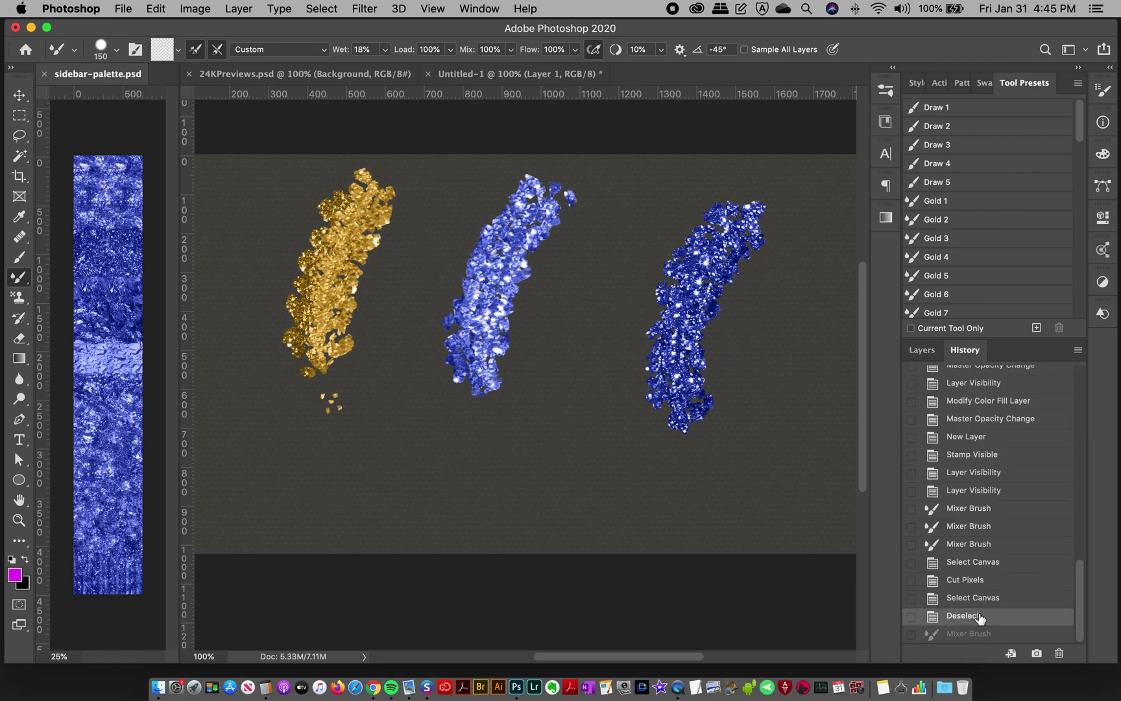
left_click(973, 562)
key("ctrl+d")
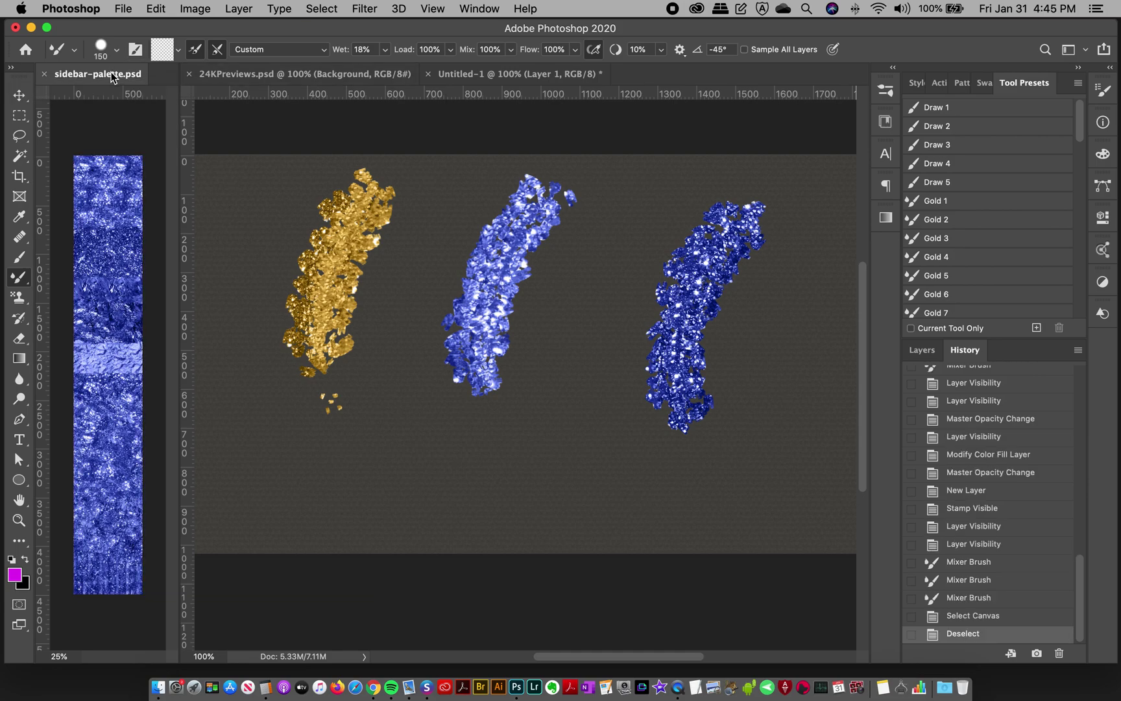
left_click(922, 351)
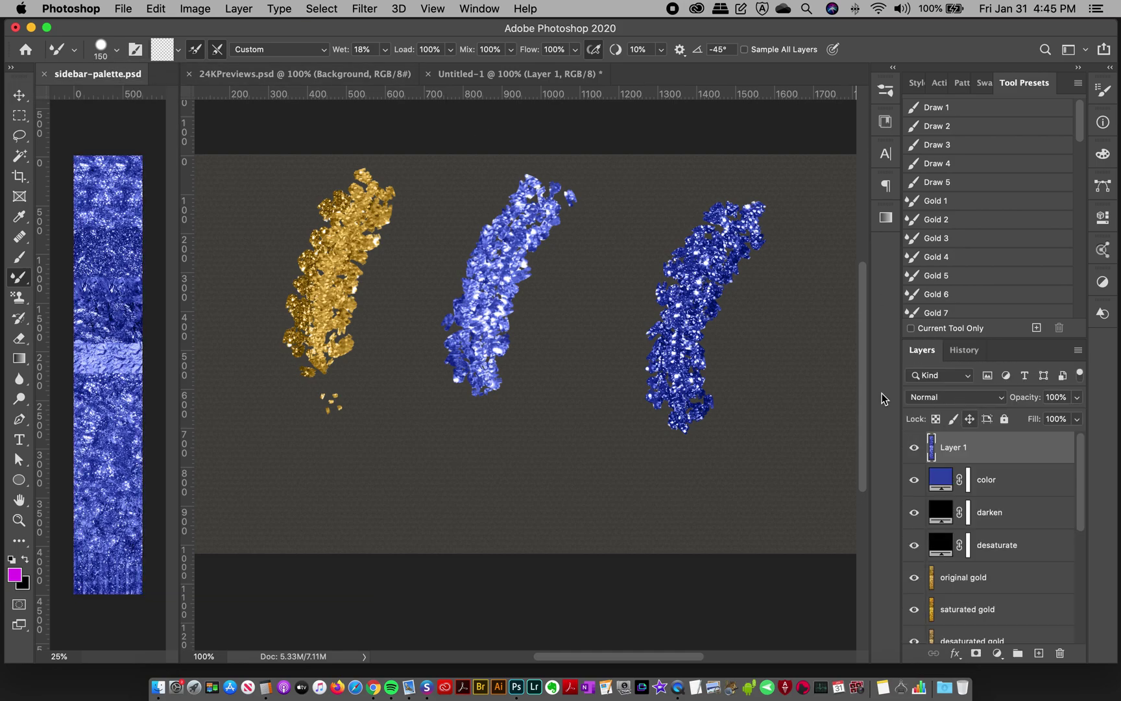
Sample the blue palette and paint a long curved blue liquid stroke over the gold glitter stroke
left_click(103, 190, "alt")
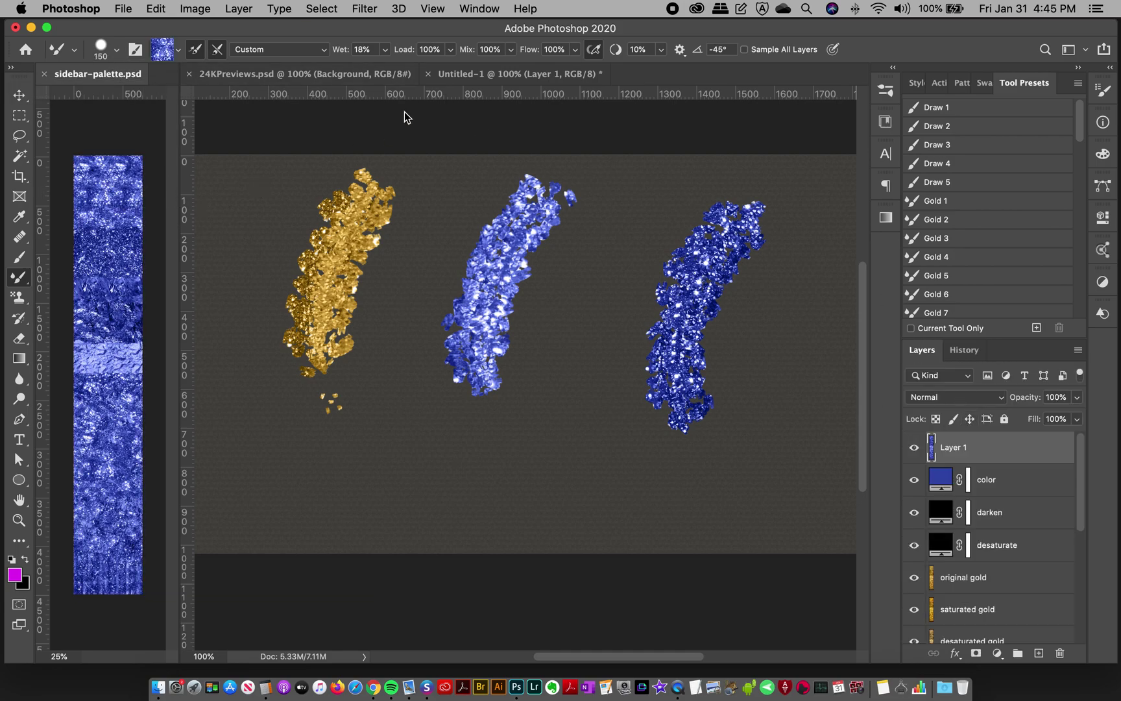
left_click(480, 74)
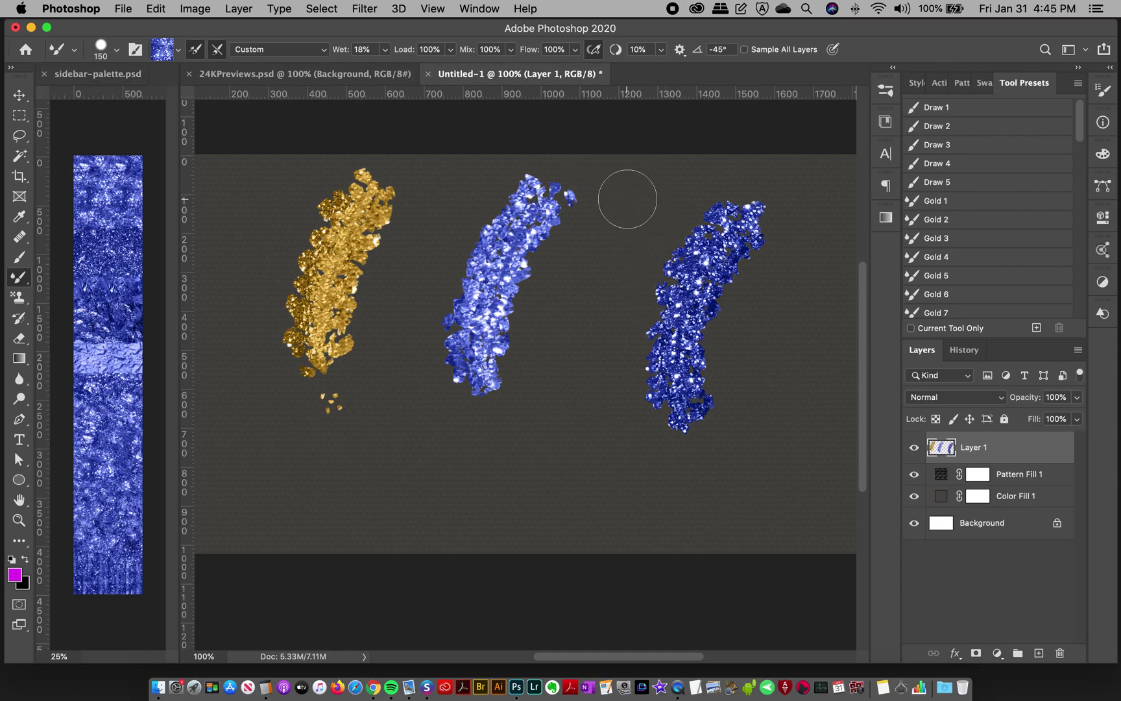
mouse_move(628, 195)
left_mouse_down()
mouse_move(571, 307)
mouse_move(554, 383)
mouse_move(578, 471)
mouse_move(661, 569)
left_mouse_up()
key("super+z")
left_click(98, 74)
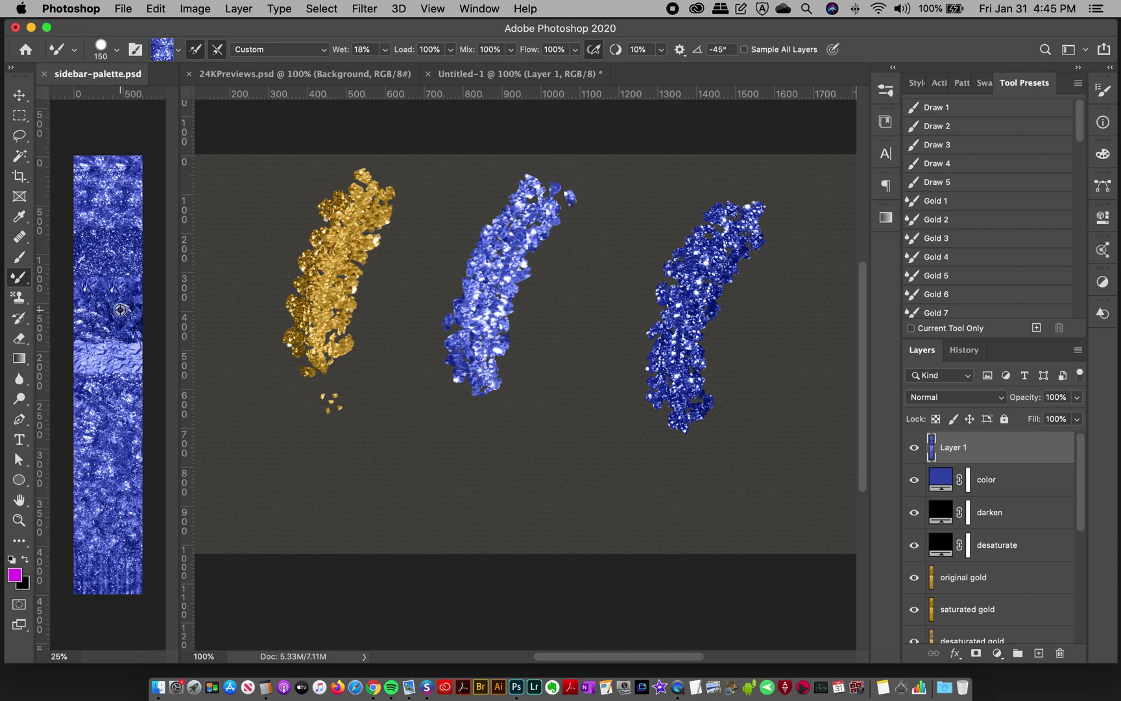
left_click(584, 114)
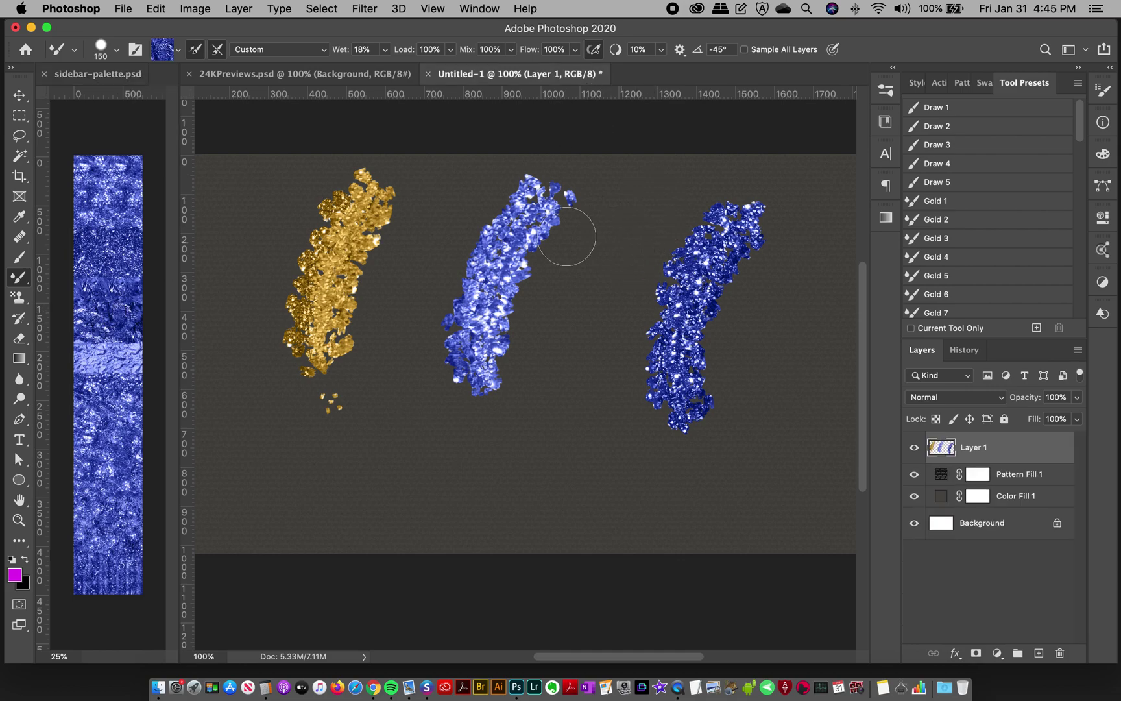
mouse_move(416, 209)
left_mouse_down()
mouse_move(368, 298)
mouse_move(364, 402)
mouse_move(420, 505)
left_mouse_up()
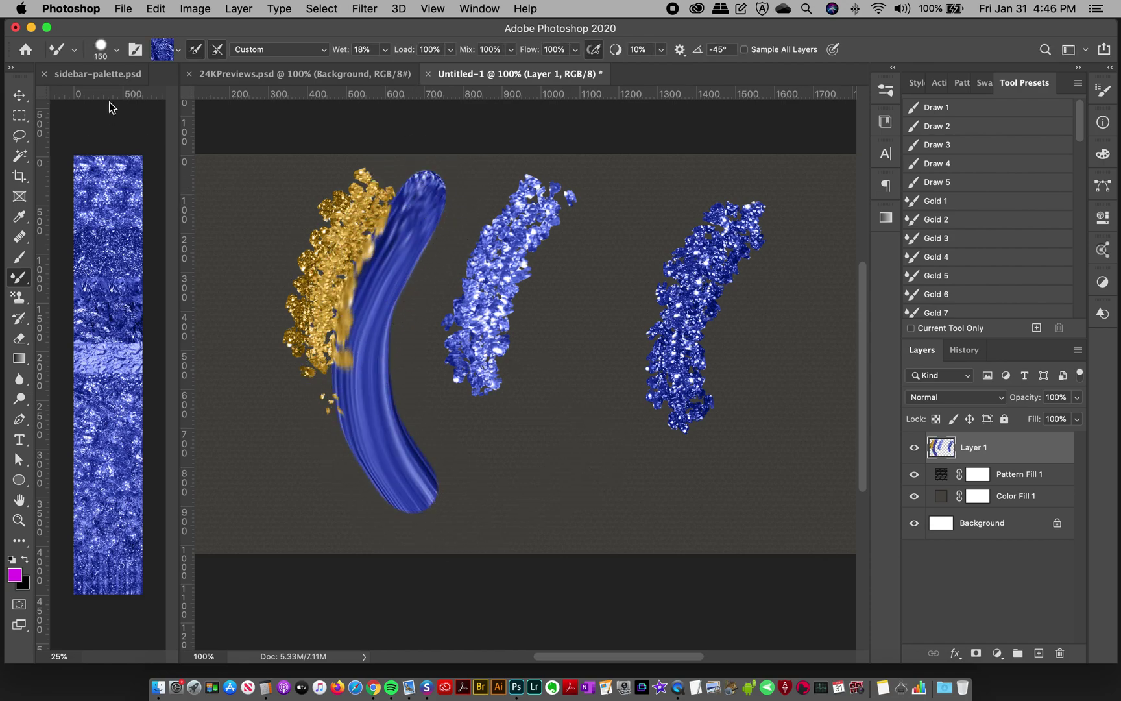
left_click(127, 82)
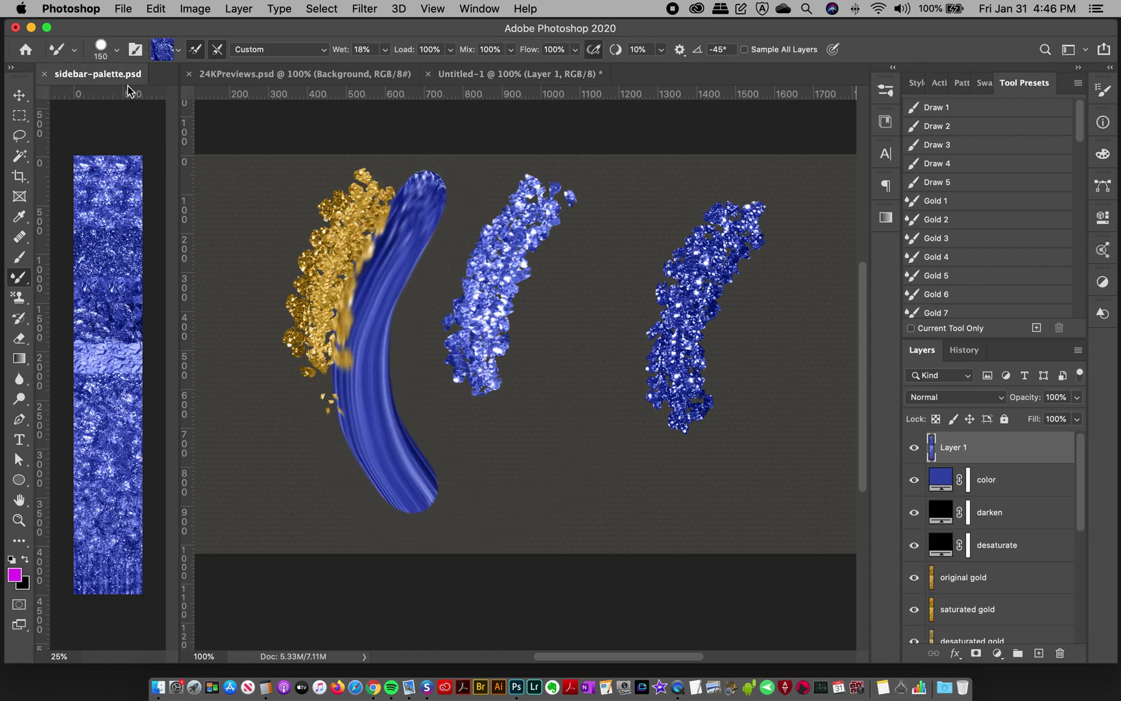
Hide Layer 1, keep darken's black fill at 100% opacity, and add Layer 2 above color
left_click(914, 449)
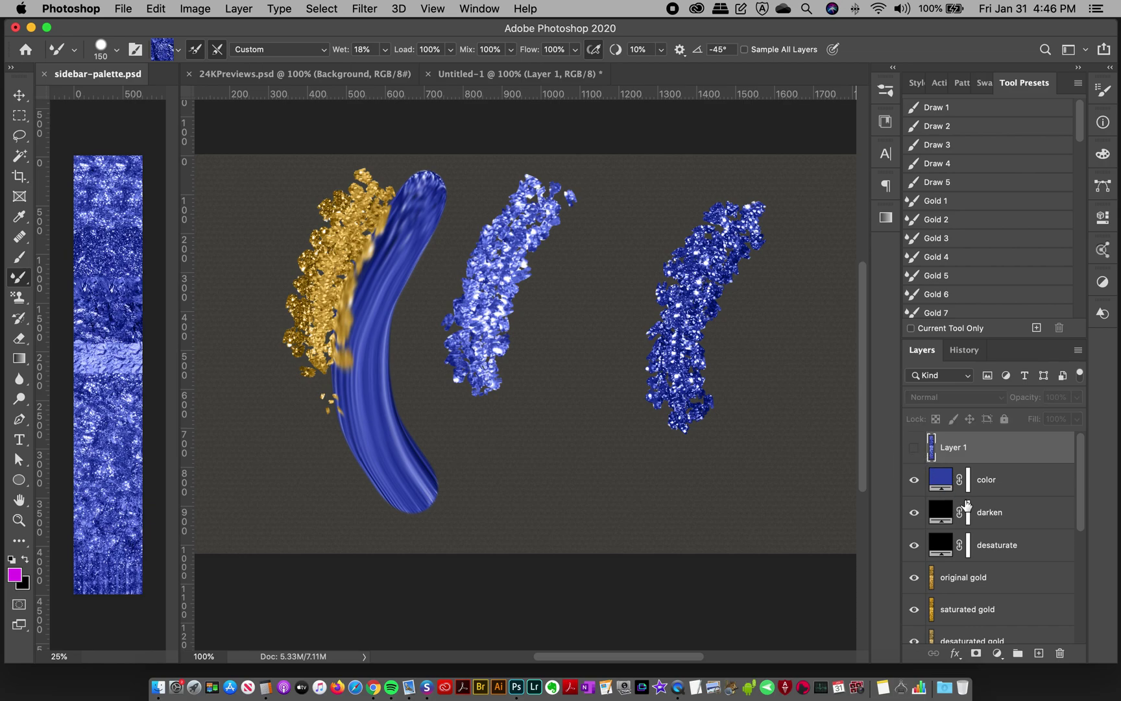
left_click(944, 481)
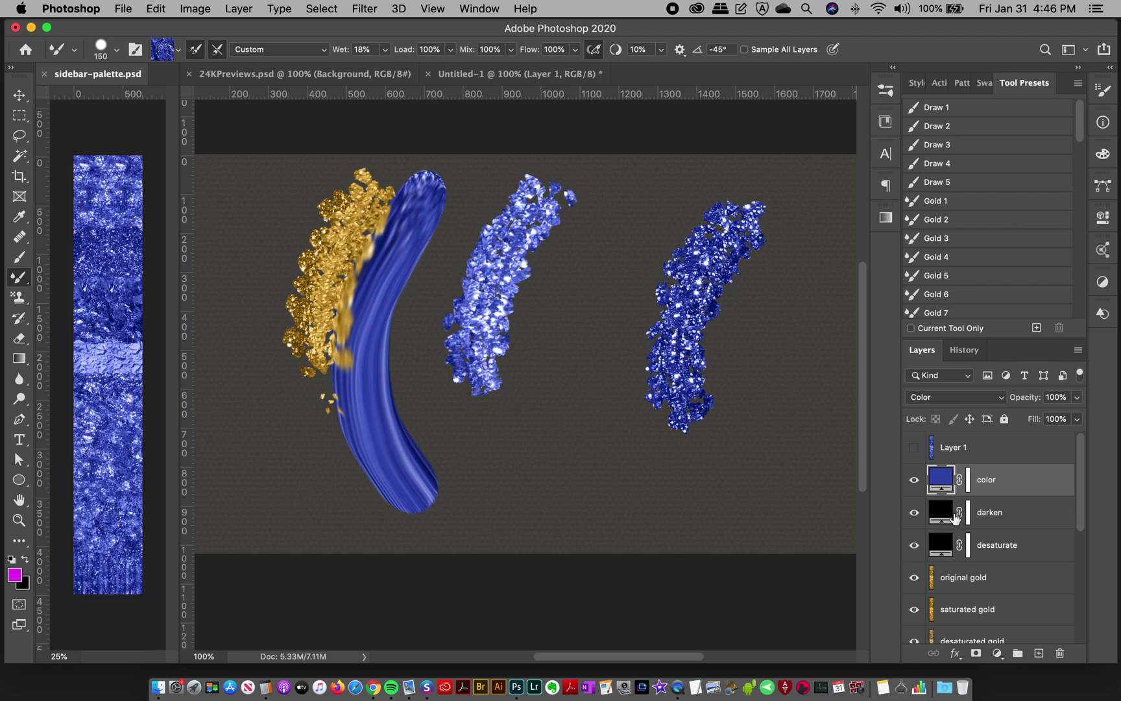
double_click(941, 516)
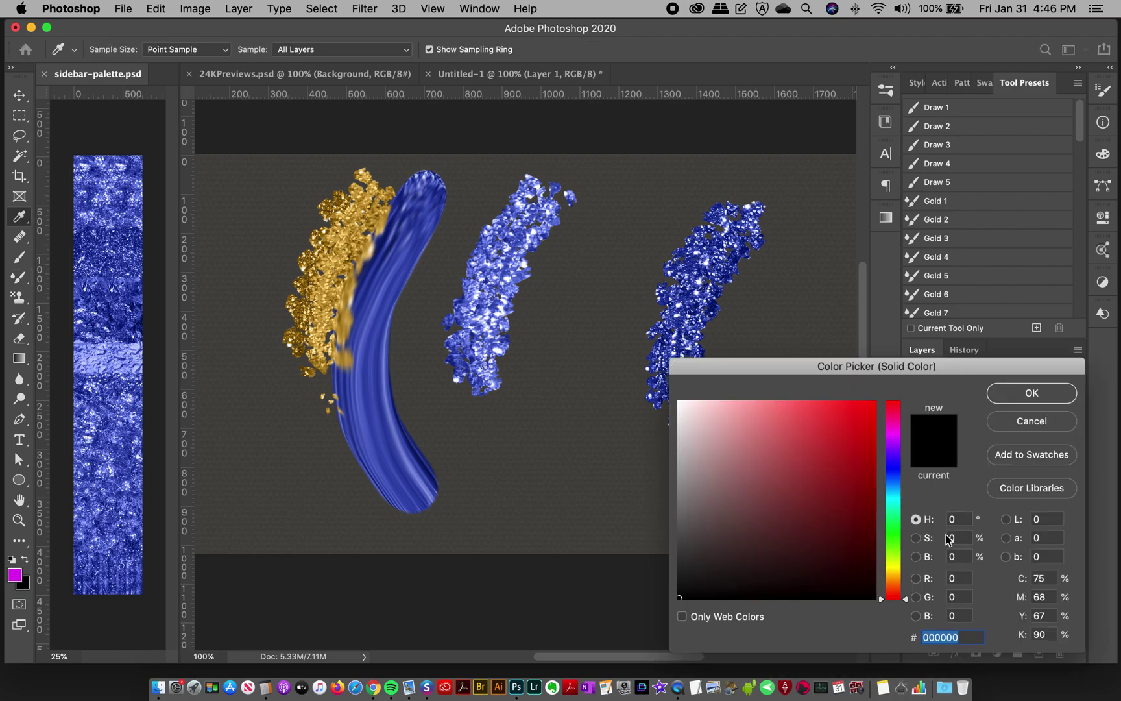
left_click(1009, 396)
left_click(1078, 397)
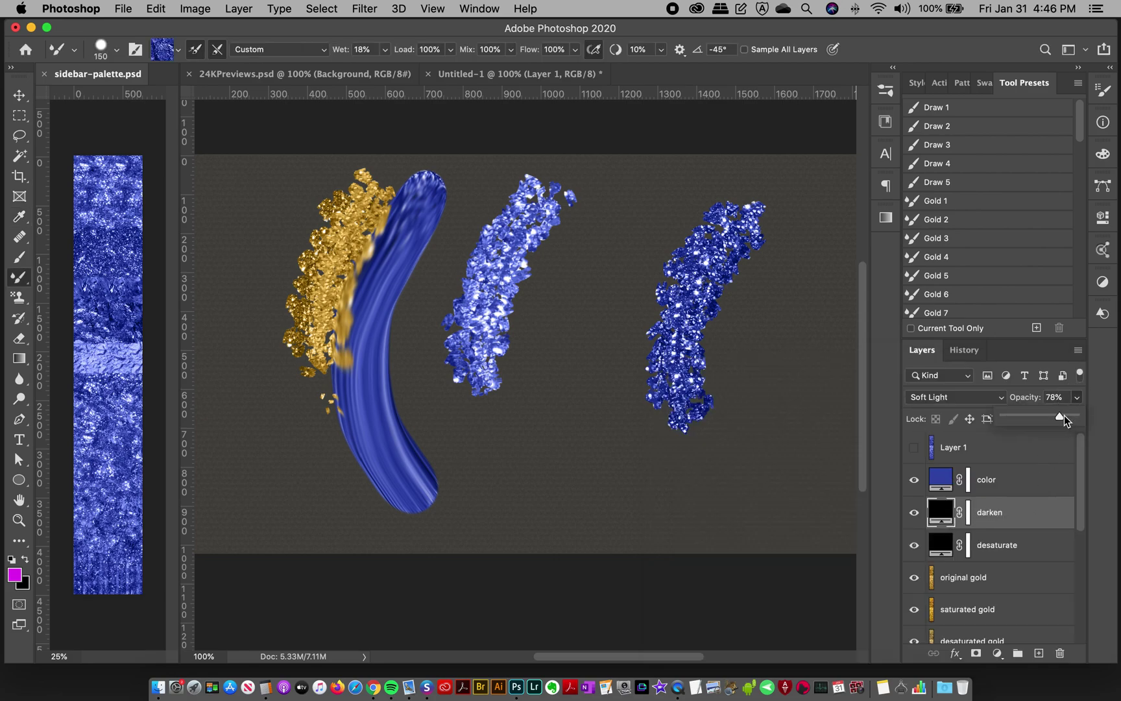
left_click_drag(1062, 417, 1097, 420)
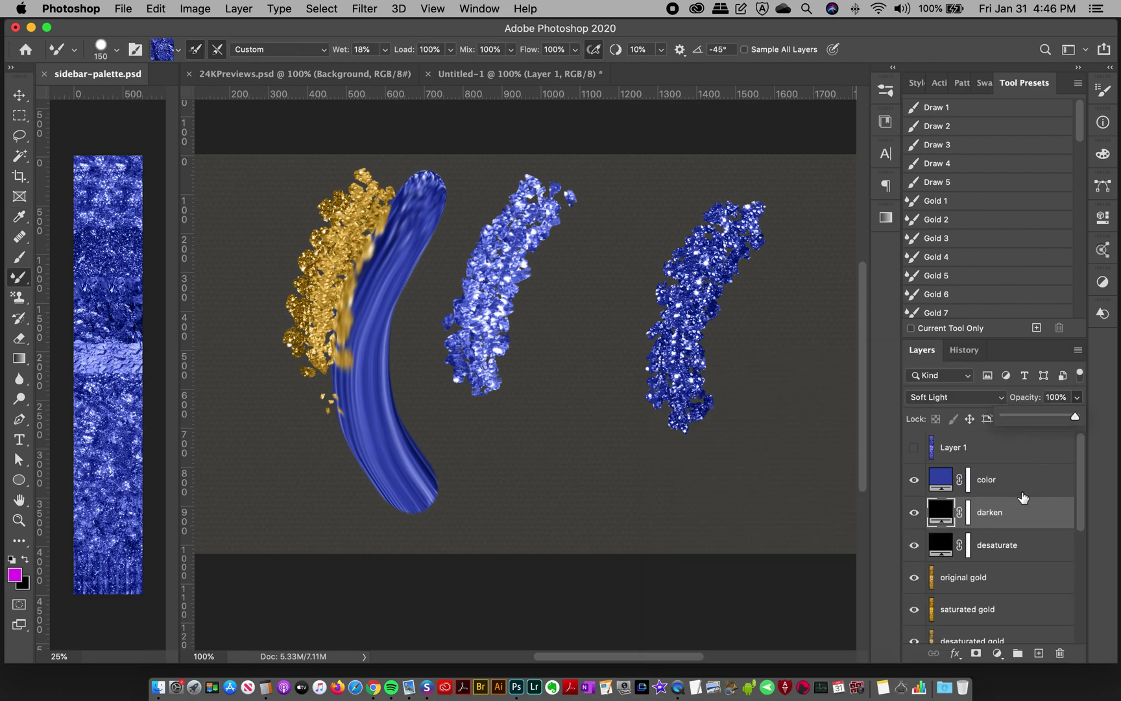
left_click(1007, 478)
left_click(1039, 653)
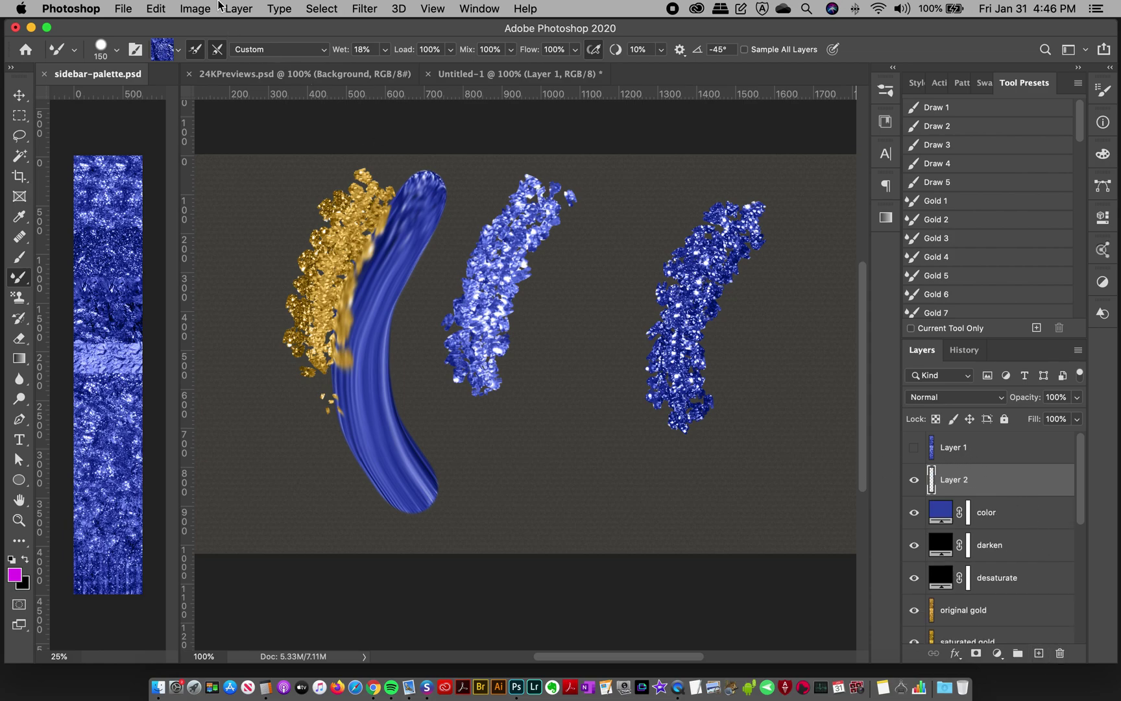
Merge a copy of the visible blue palette into Layer 2 and sample three blues with the Mixer Brush
left_click(236, 9)
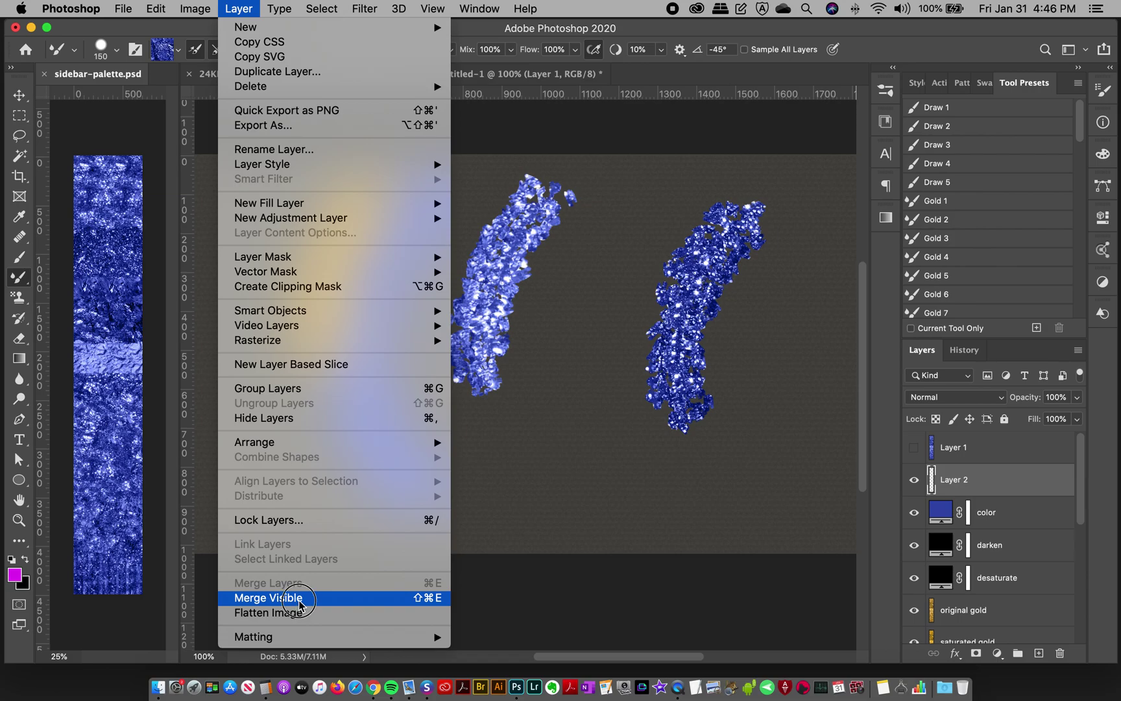
left_click(299, 598, "alt")
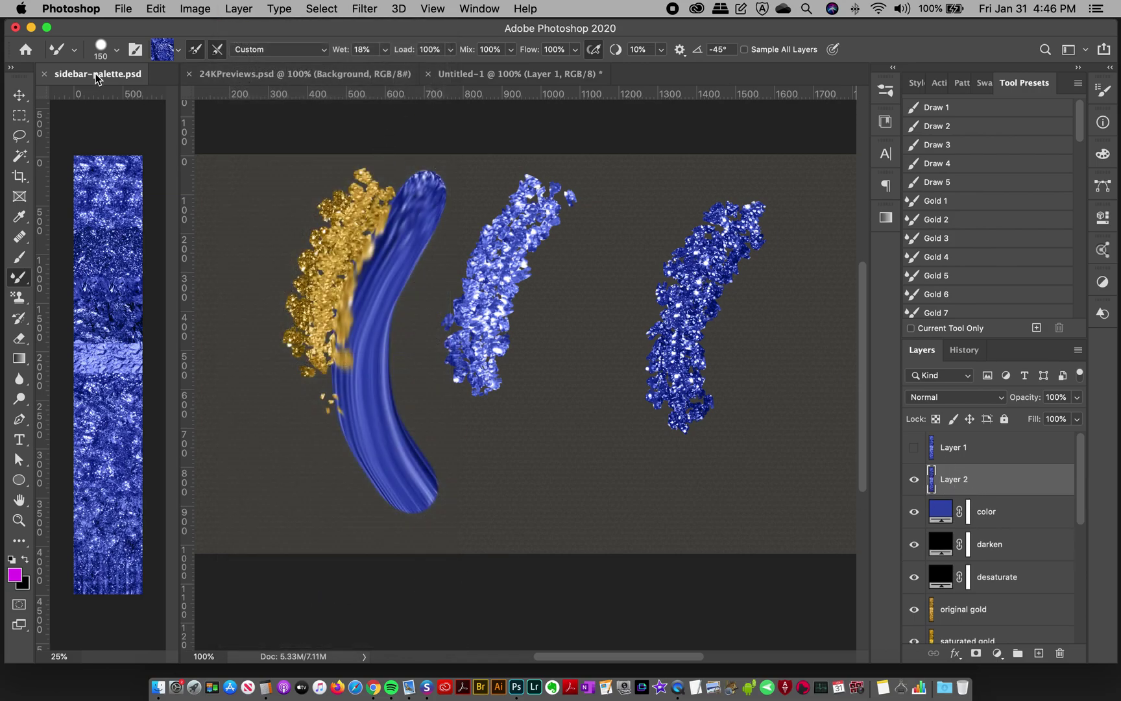
left_click(105, 190, "alt")
left_click(104, 297, "alt")
left_click(109, 278, "alt")
Paint a curved blue liquid test stroke on Untitled-1, then clear Layer 1 completely
left_click(412, 74)
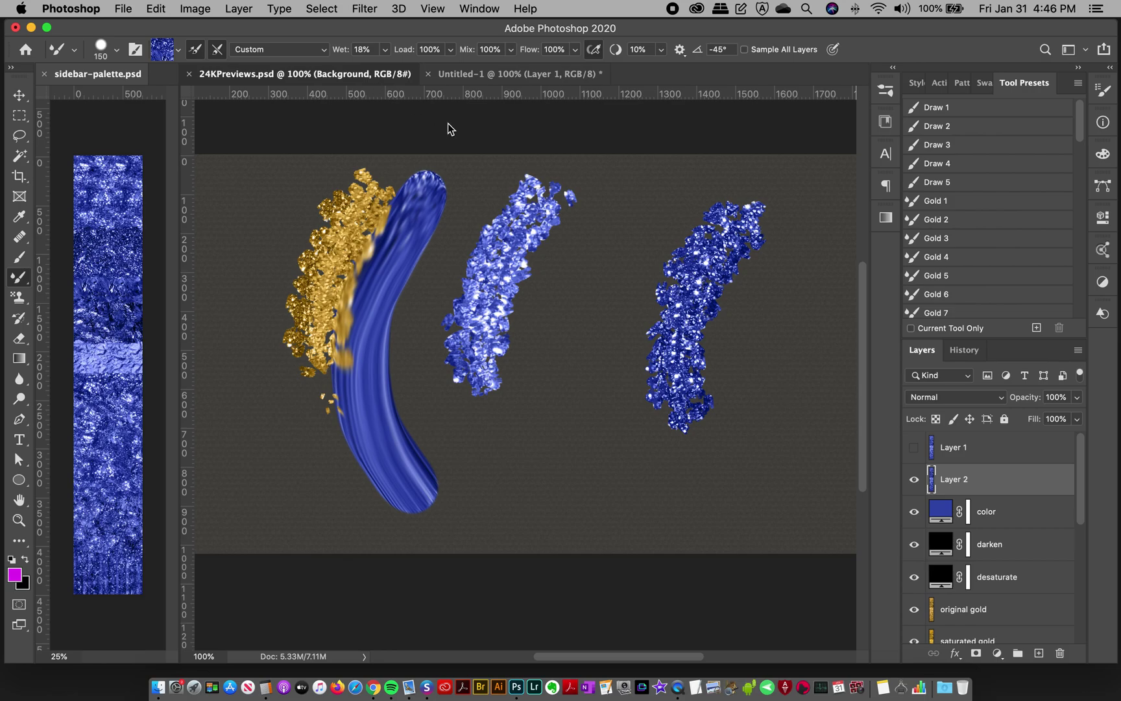
left_click(484, 72)
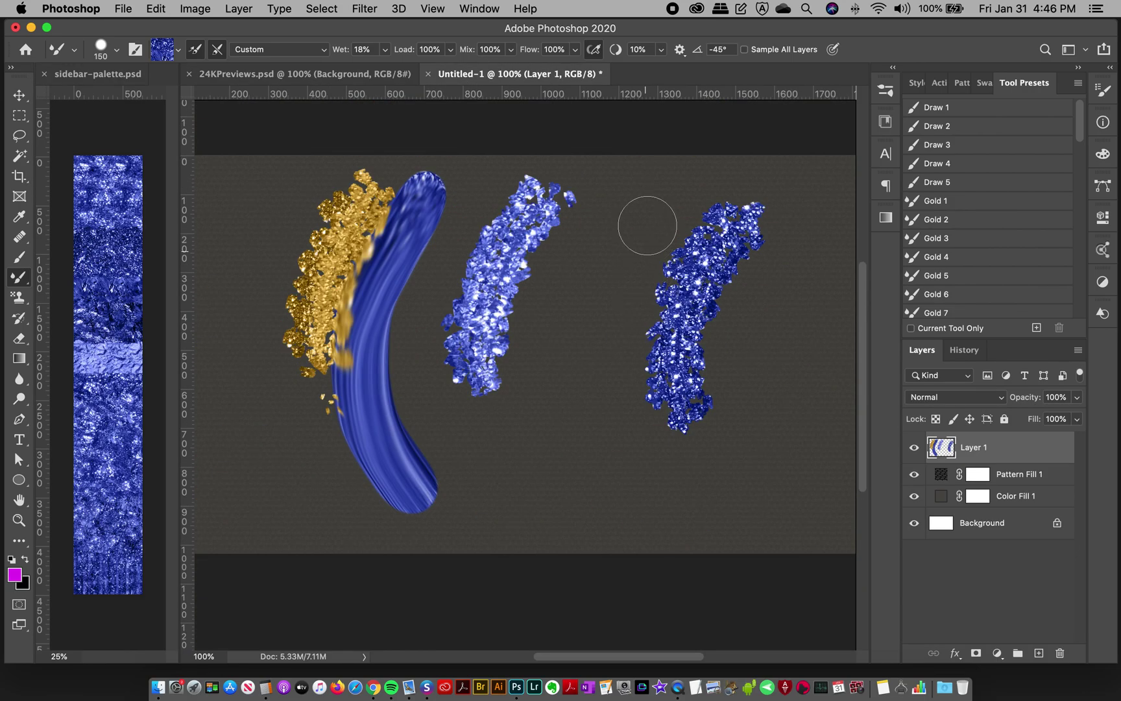
mouse_move(633, 203)
left_mouse_down()
mouse_move(567, 339)
mouse_move(598, 476)
mouse_move(616, 503)
left_mouse_up()
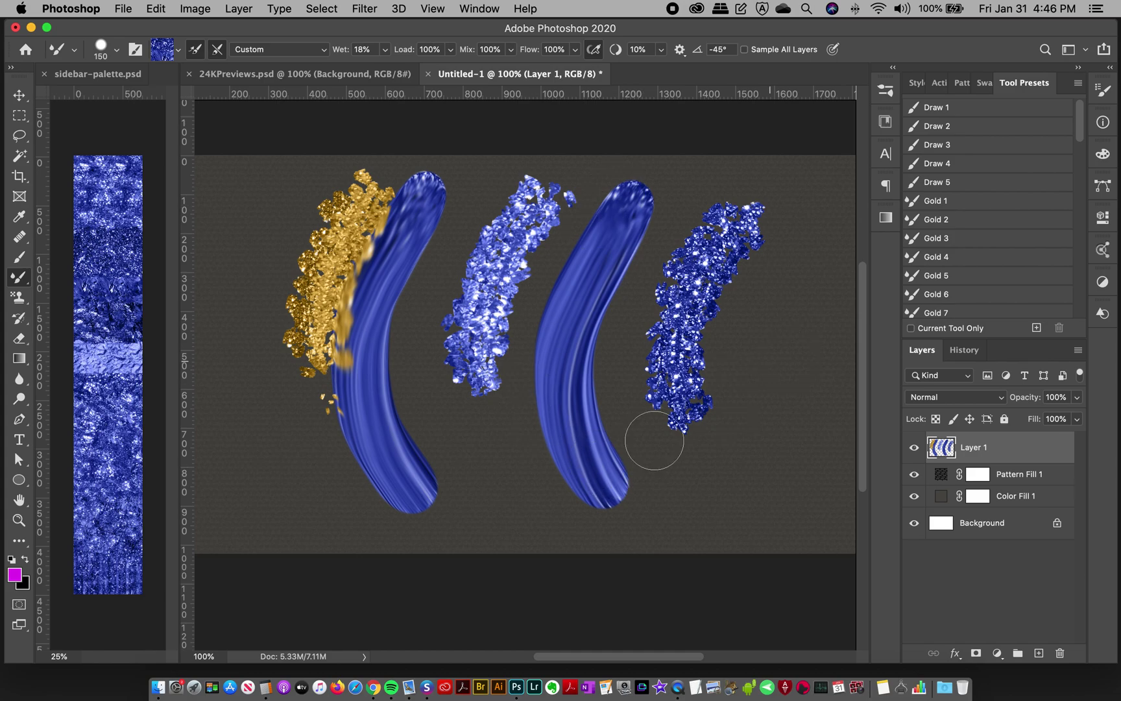
key("super+a")
key("BackSpace")
Select the Gold 10 glitter brush from the brush presets list
left_click(886, 90)
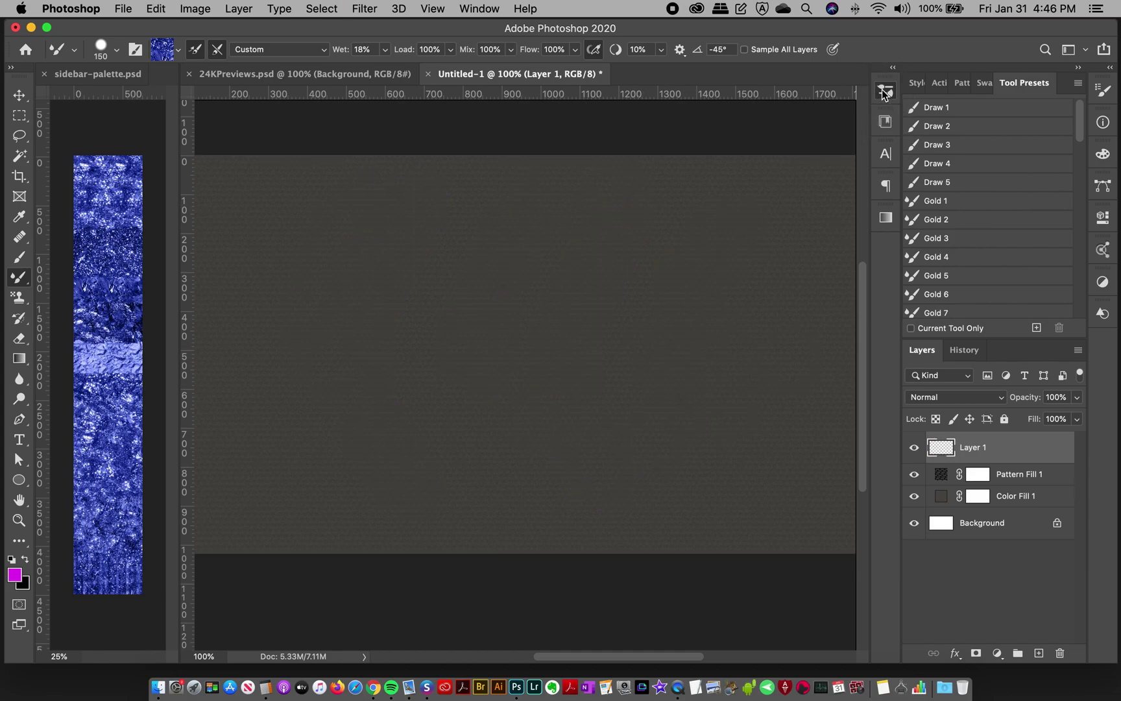
left_click_drag(870, 557, 871, 320)
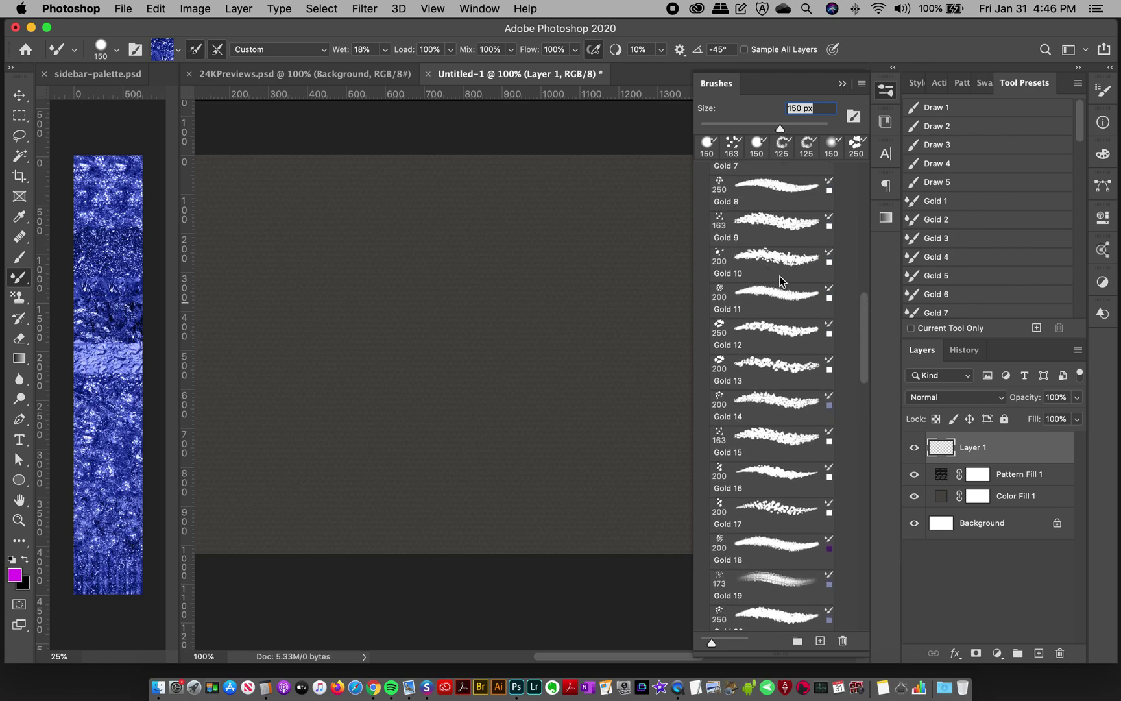
left_click(725, 263)
Load Gold 10 with blue from the sidebar palette and paint a blue glitter test stroke on Untitled-1
left_click(97, 73)
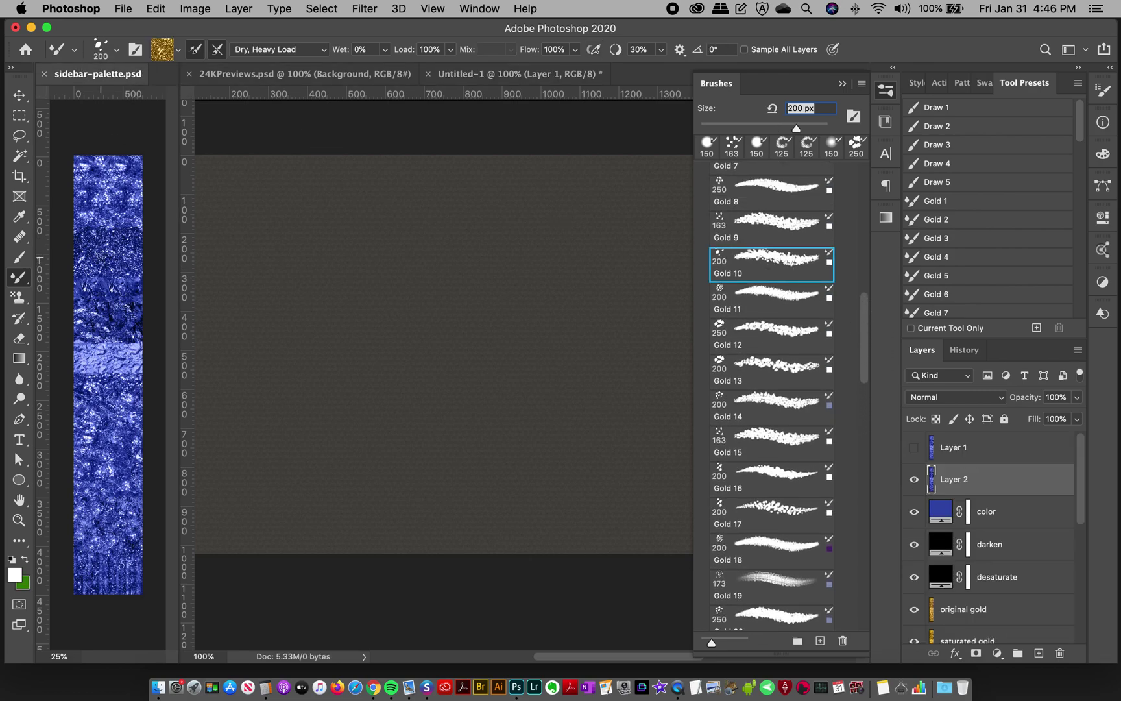
left_click(105, 250, "alt")
left_click(305, 73)
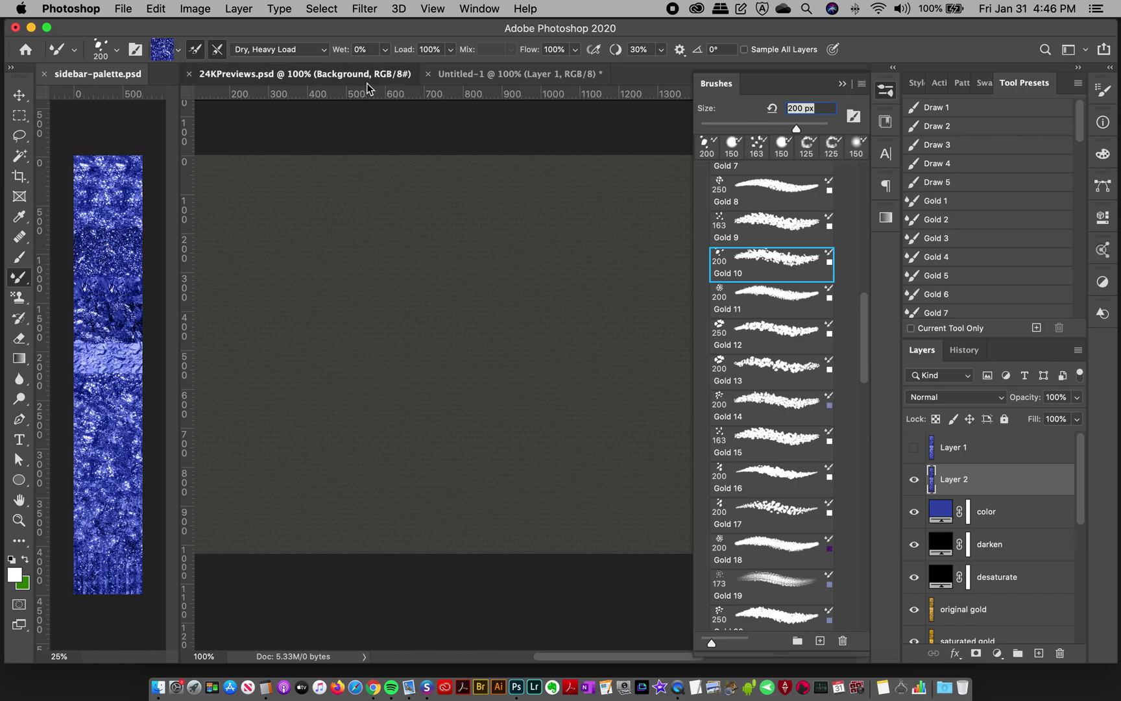
left_click(493, 73)
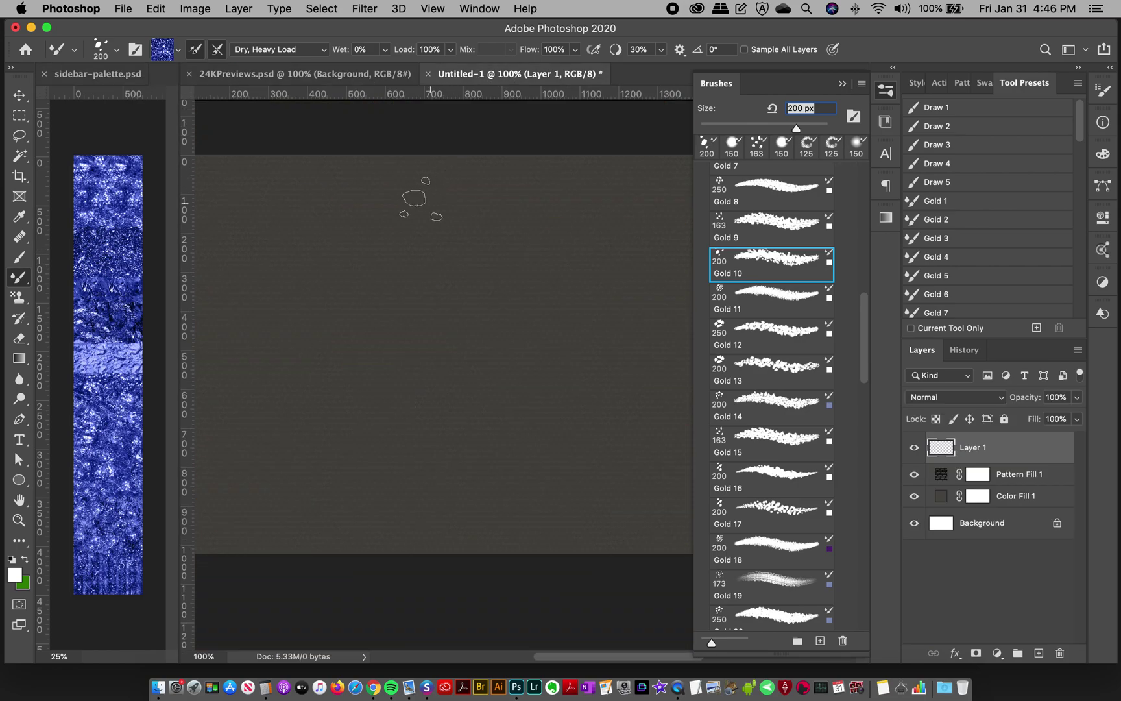
left_click(412, 204)
mouse_move(374, 283)
left_mouse_down()
mouse_move(409, 305)
mouse_move(435, 357)
mouse_move(388, 420)
mouse_move(447, 455)
mouse_move(464, 506)
left_mouse_up()
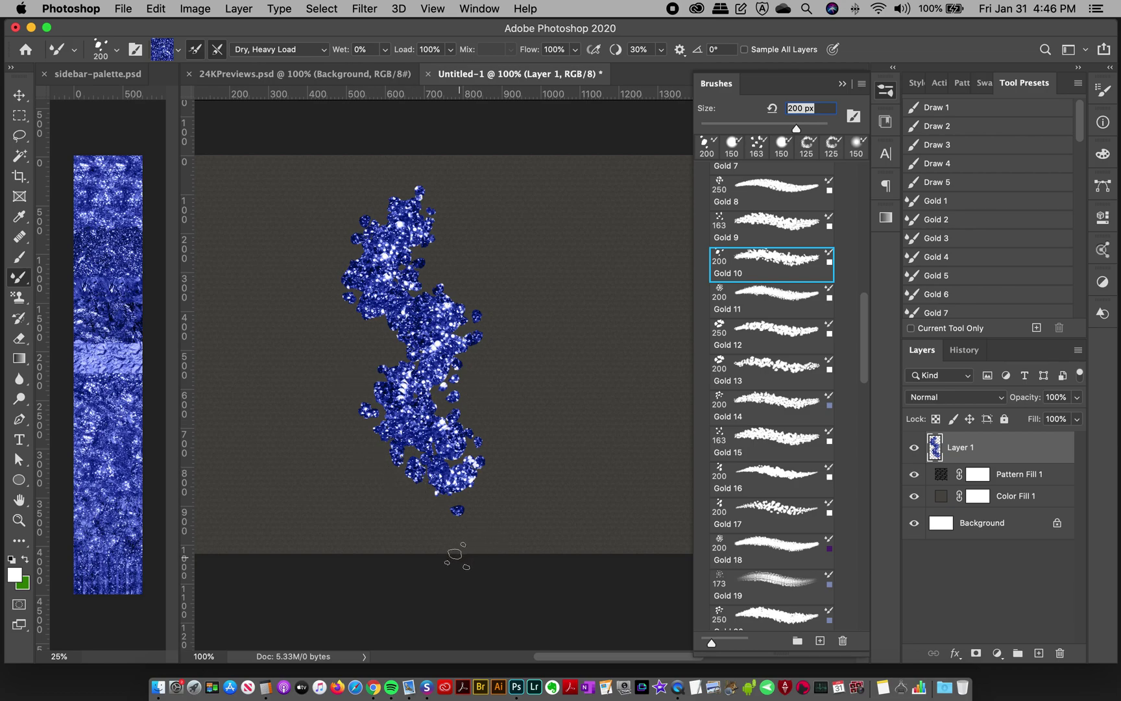
Clear the test stroke from Layer 1 and return to sidebar-palette.psd
key("super+a")
key("BackSpace")
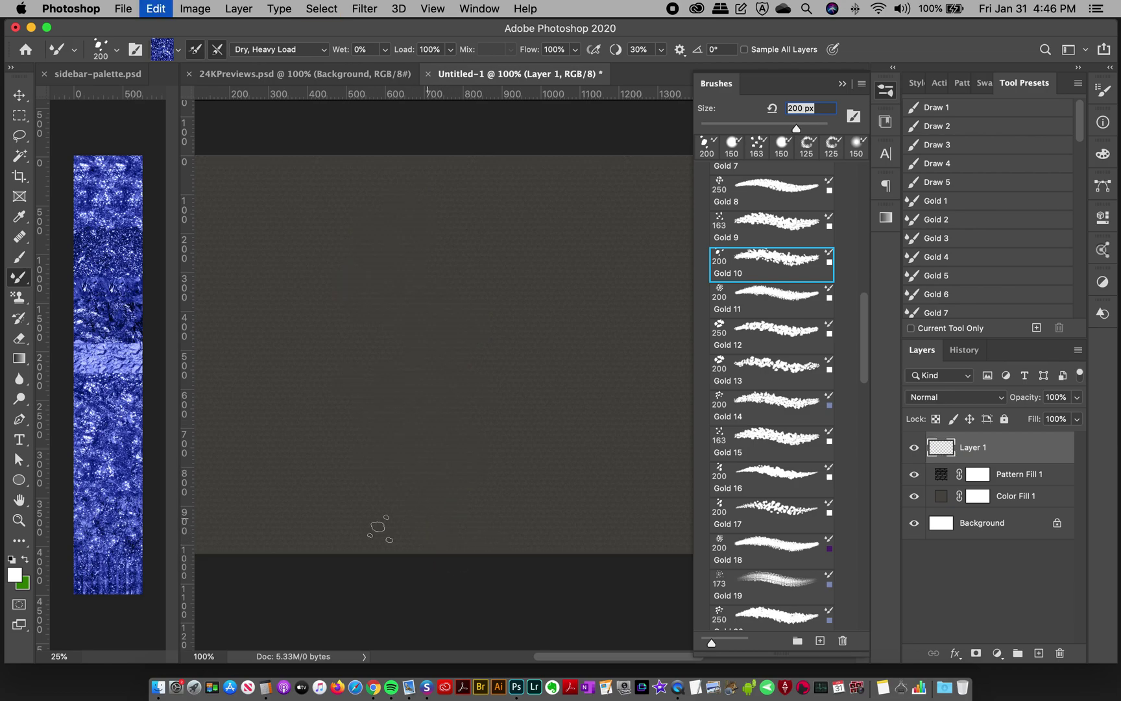
left_click(97, 74)
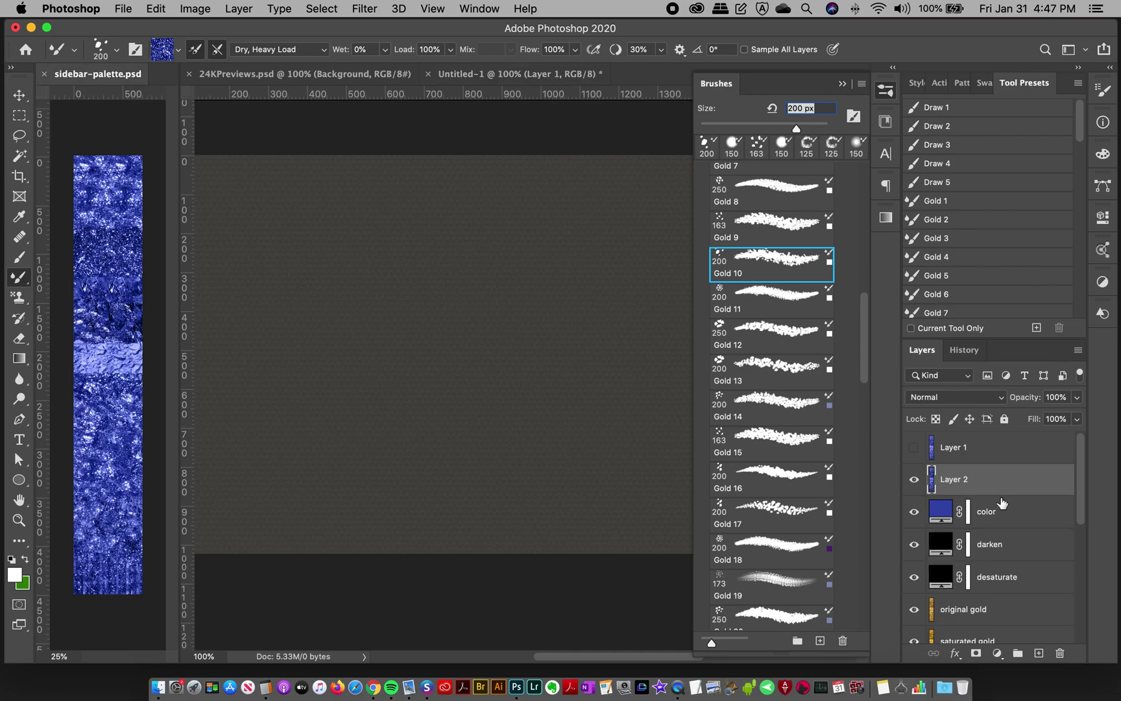
Hide Layer 2 and the color, darken and desaturate adjustments, then select the original gold layer
left_click(914, 479)
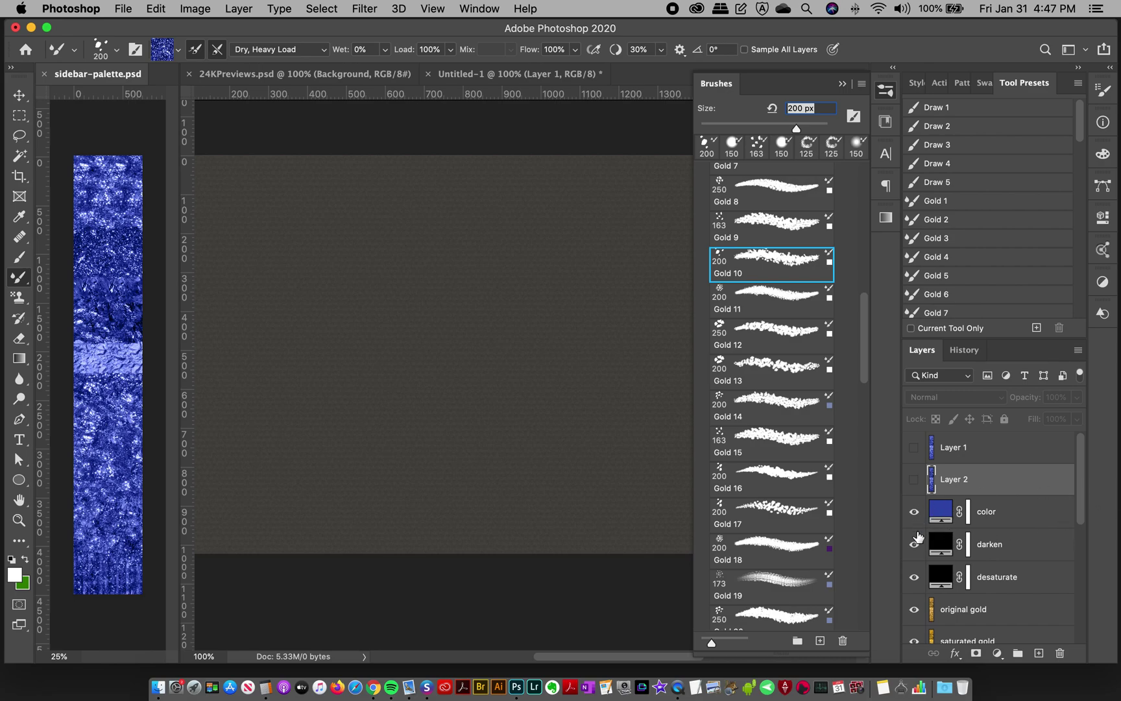
left_click_drag(915, 513, 915, 582)
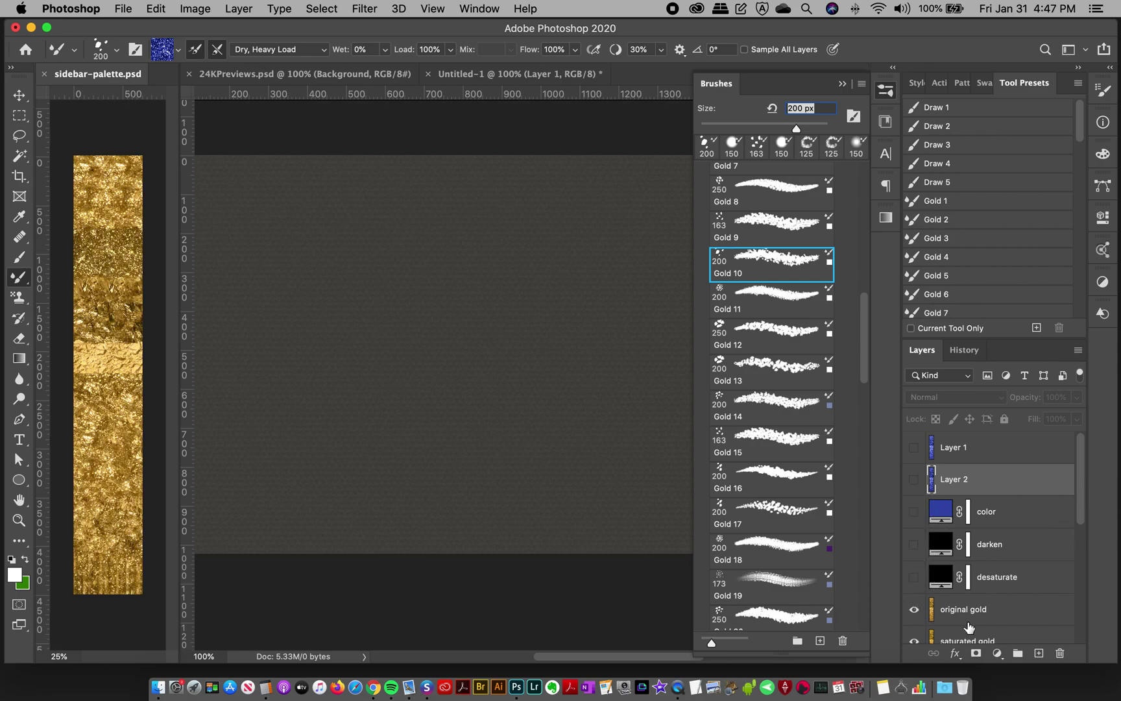
scroll(1038, 520, "down", 3)
left_click(986, 517)
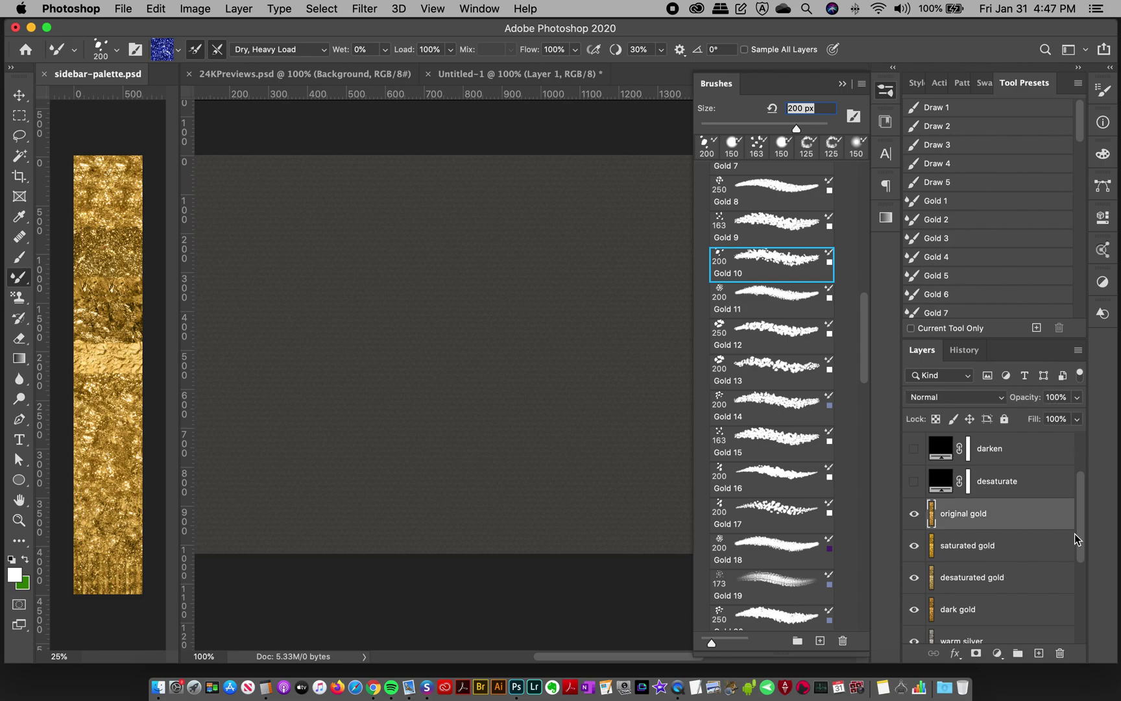
scroll(1082, 522, "up", 3)
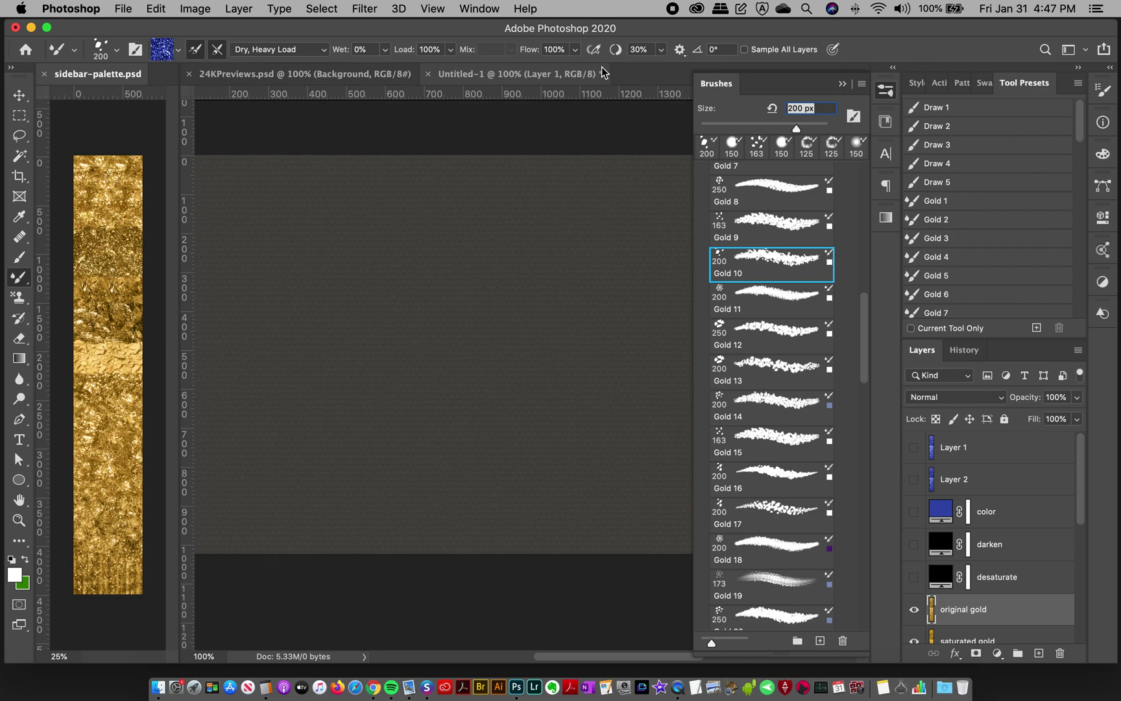
Collapse the Brushes panel to widen the view of the gold sidebar palette
left_click(887, 96)
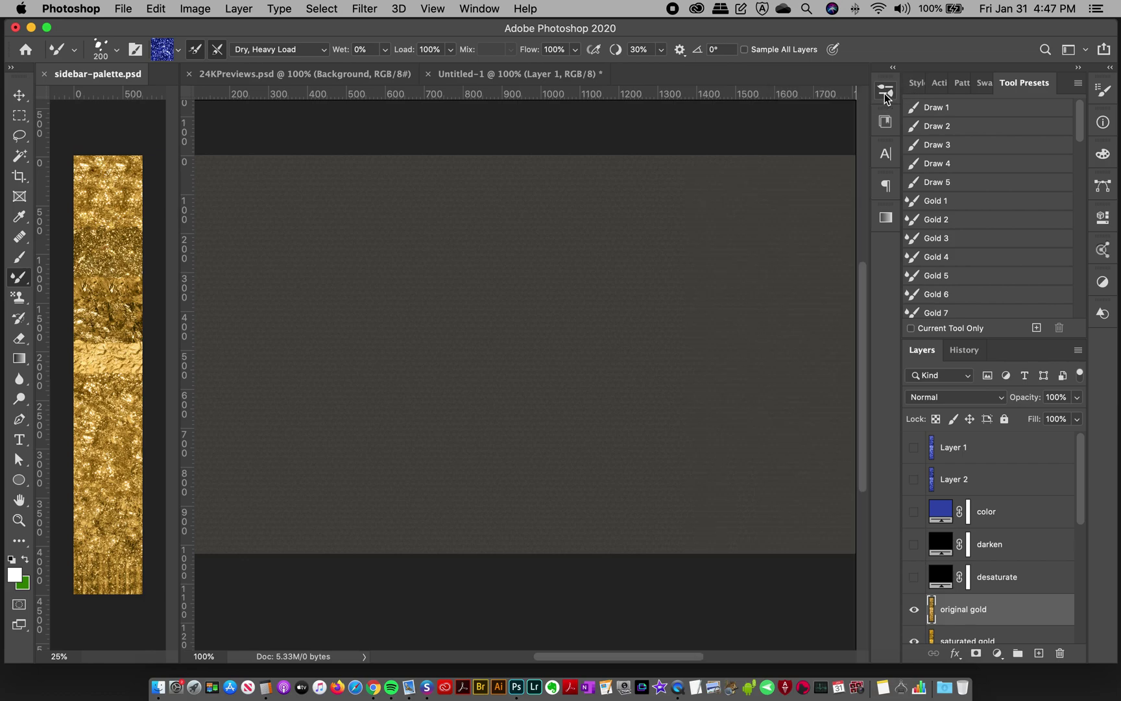